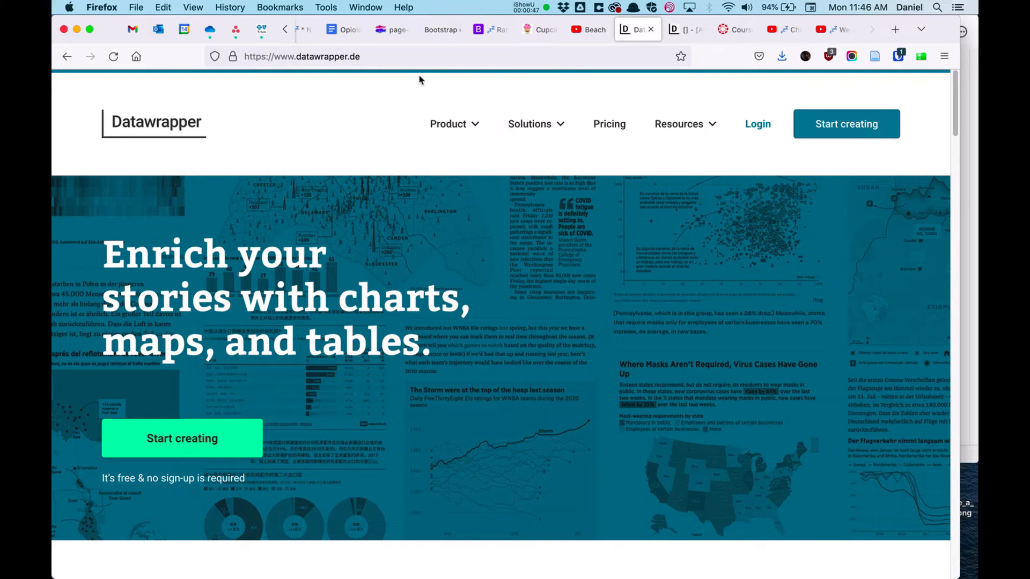
Step: Switch to the Datawrapper chart and pick the Income vs life expectancy sample dataset
{"action": "left_click", "coordinate": [687, 30]}
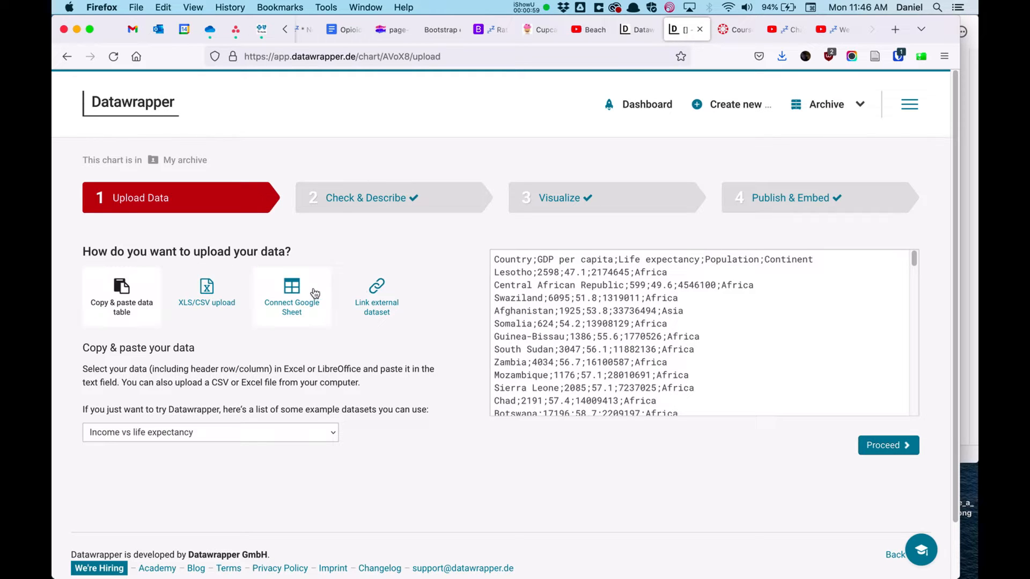
{"action": "left_click", "coordinate": [183, 433]}
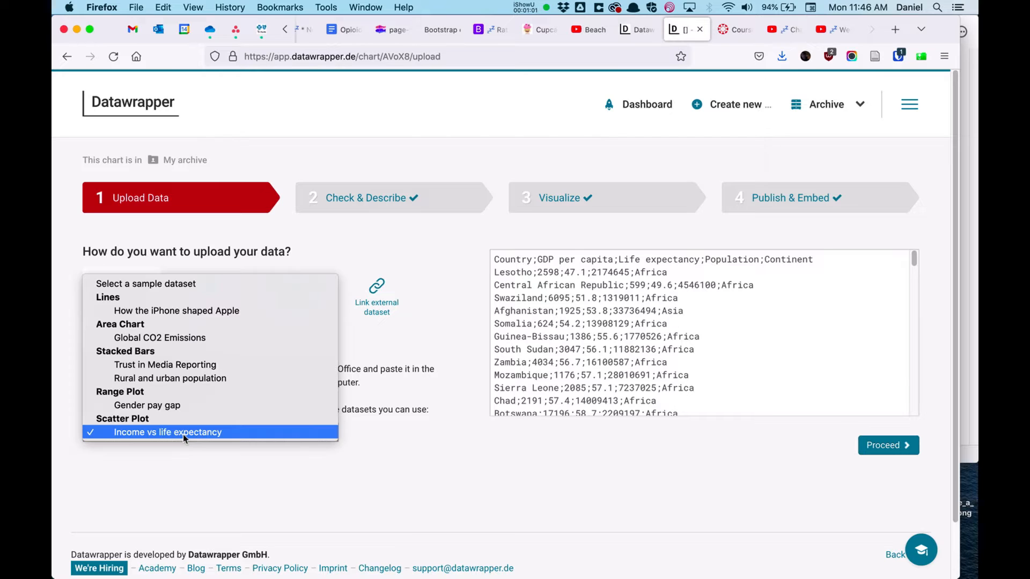
{"action": "left_click", "coordinate": [177, 432]}
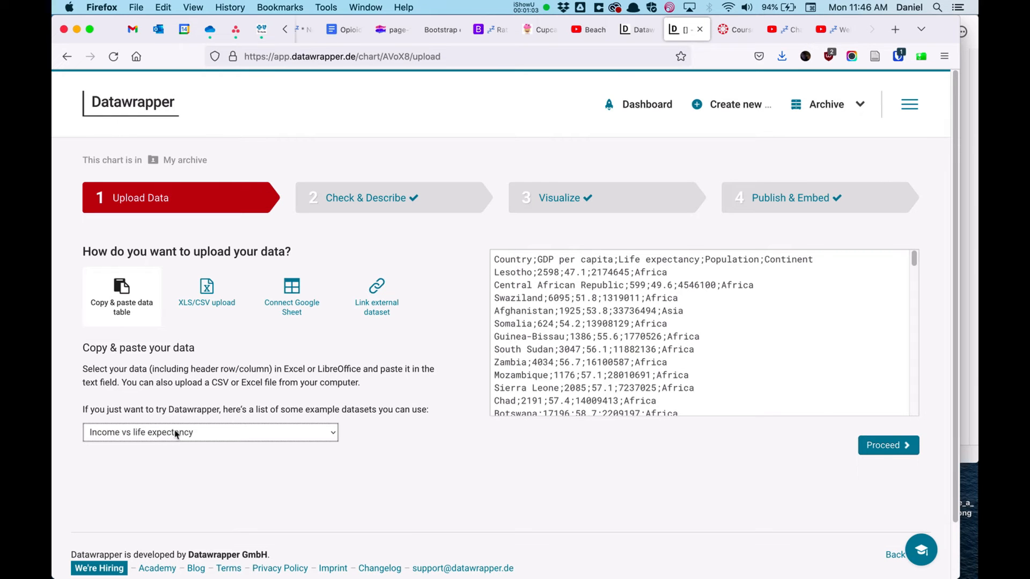
Step: Advance through the Check & Describe step to Visualize and open the chart type options
{"action": "left_click", "coordinate": [363, 198]}
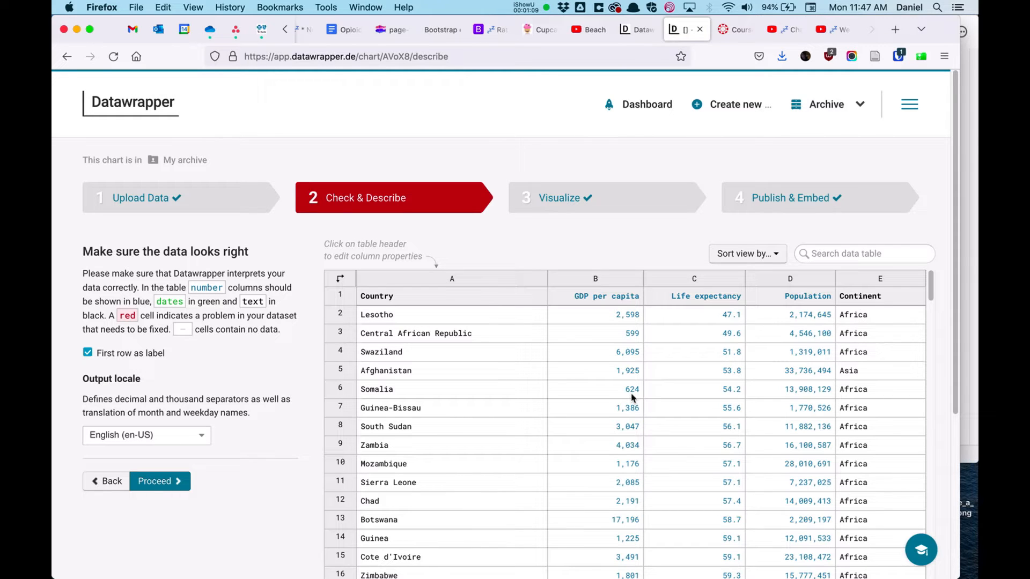
{"action": "left_click", "coordinate": [599, 199]}
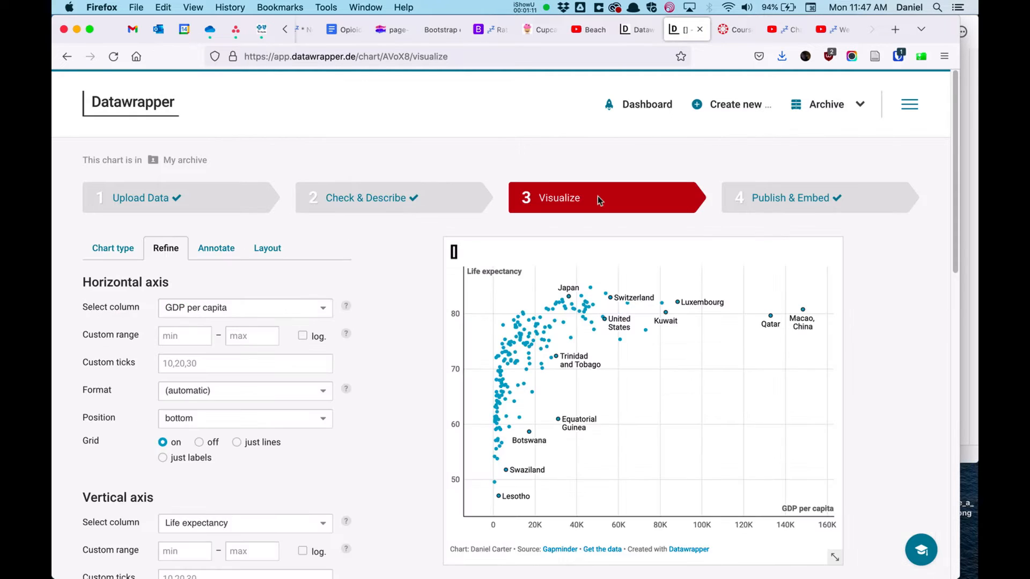
{"action": "left_click", "coordinate": [114, 249]}
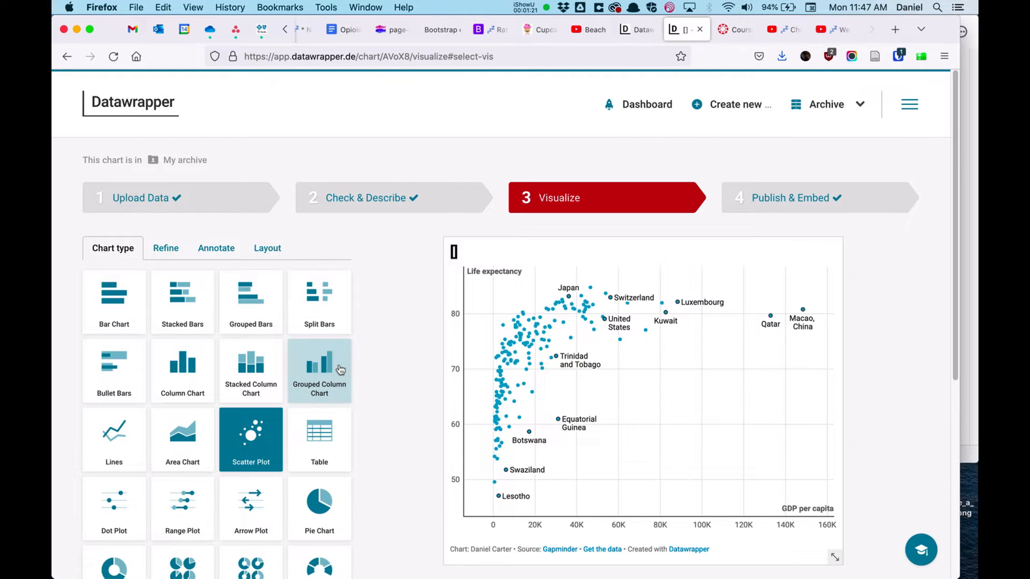
Step: Try the Table chart type, page through its preview, and return to Scatter Plot
{"action": "scroll", "coordinate": [340, 370], "scroll_direction": "down", "scroll_amount": 2}
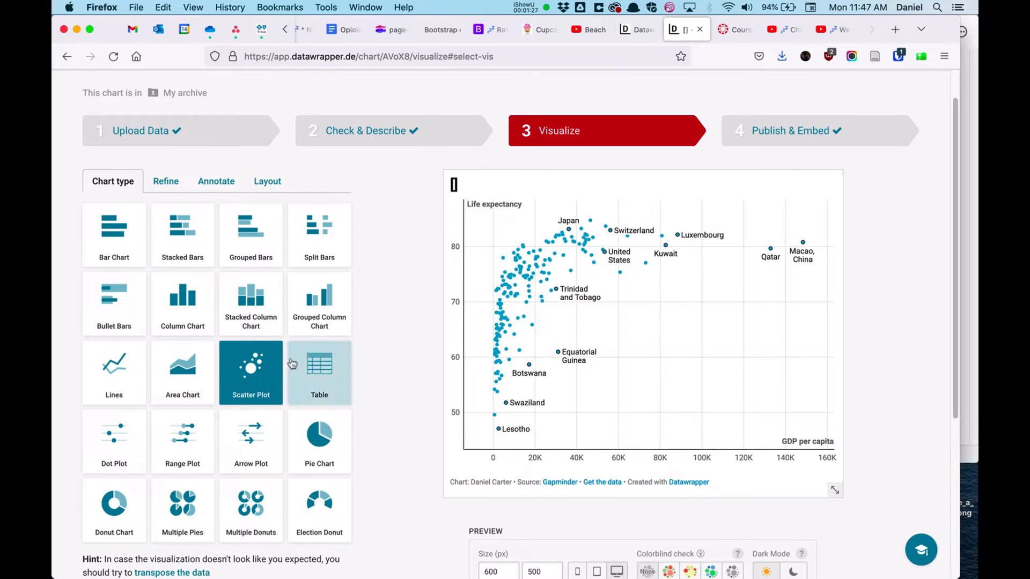
{"action": "left_click", "coordinate": [318, 372]}
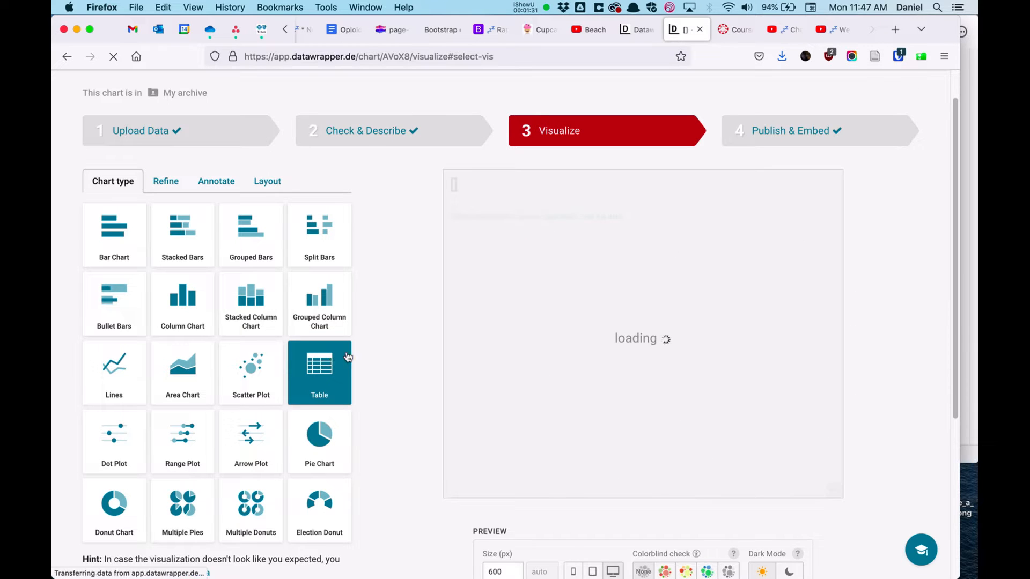
{"action": "left_click", "coordinate": [828, 208]}
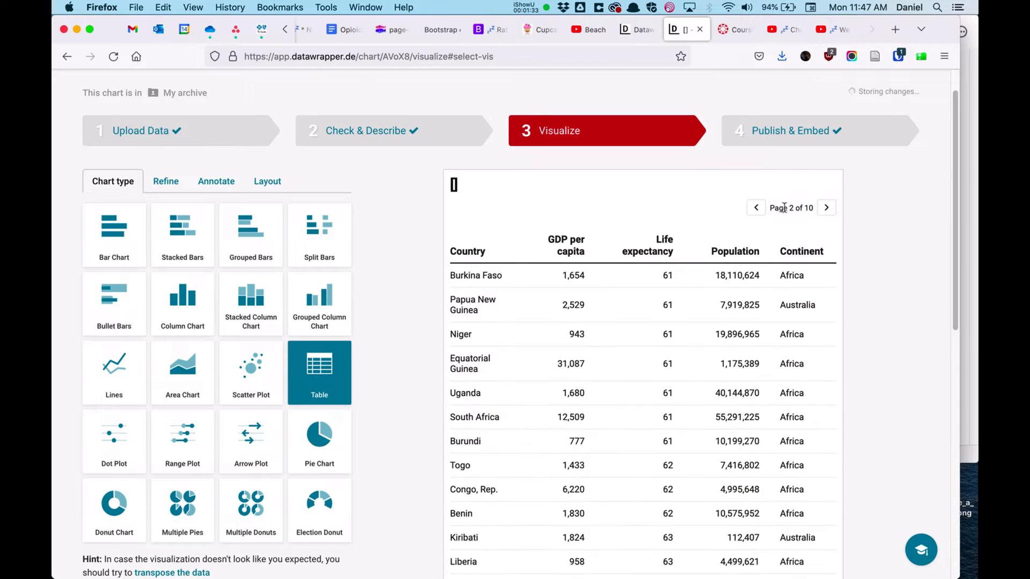
{"action": "left_click", "coordinate": [757, 209]}
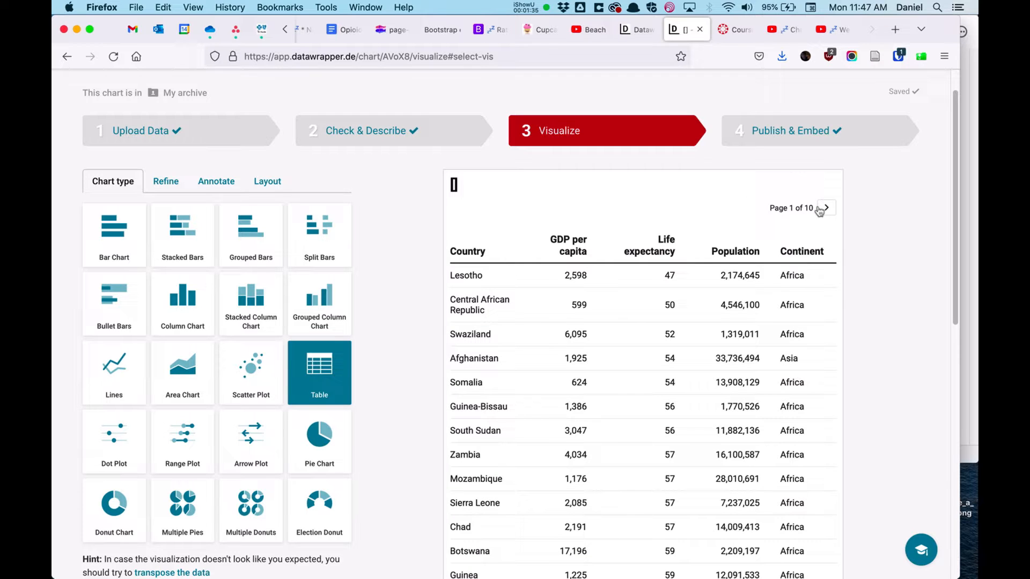
{"action": "left_click", "coordinate": [266, 348]}
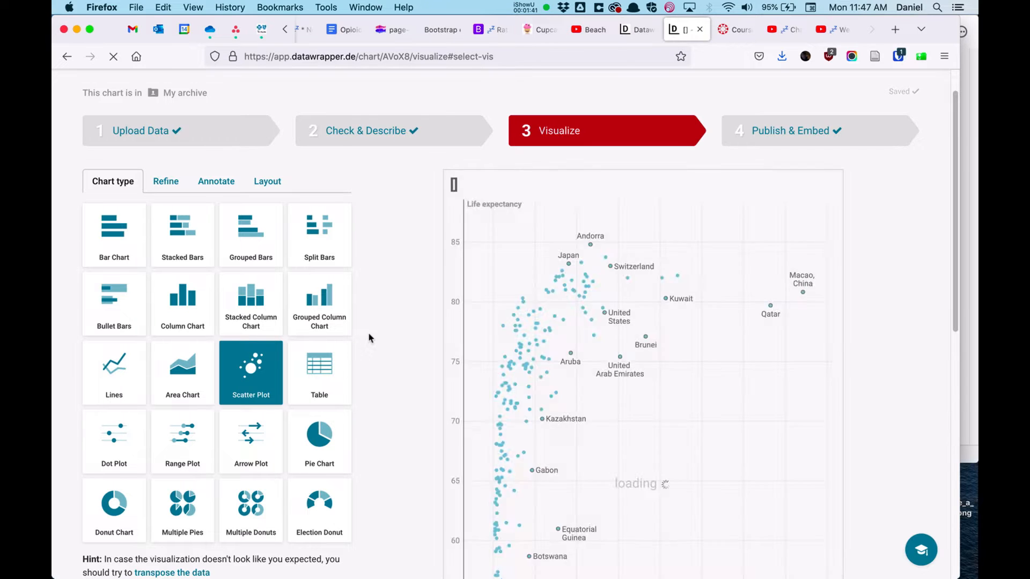
Step: Set the preview height to 500 px
{"action": "scroll", "coordinate": [369, 338], "scroll_direction": "down", "scroll_amount": 7}
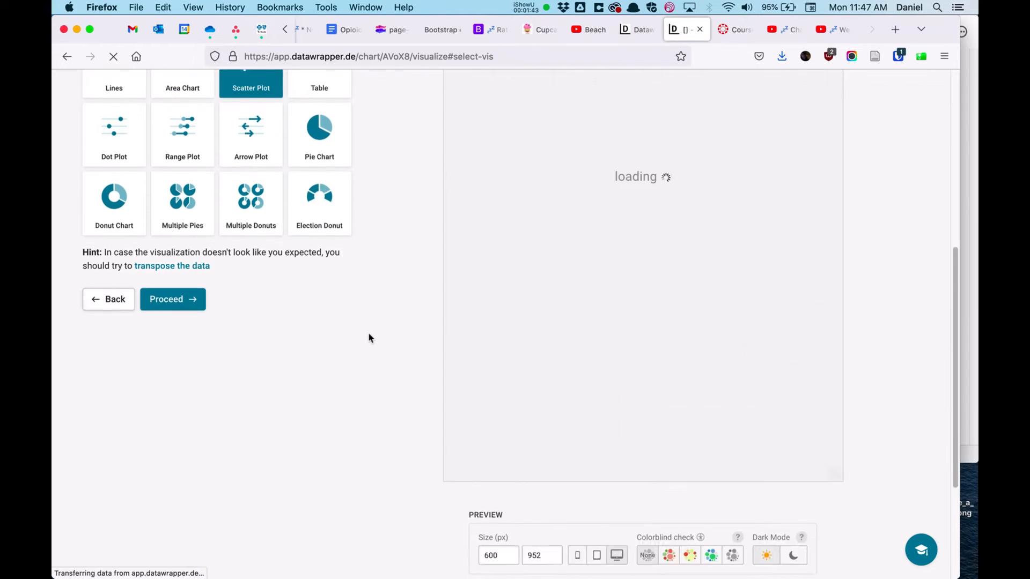
{"action": "double_click", "coordinate": [521, 483]}
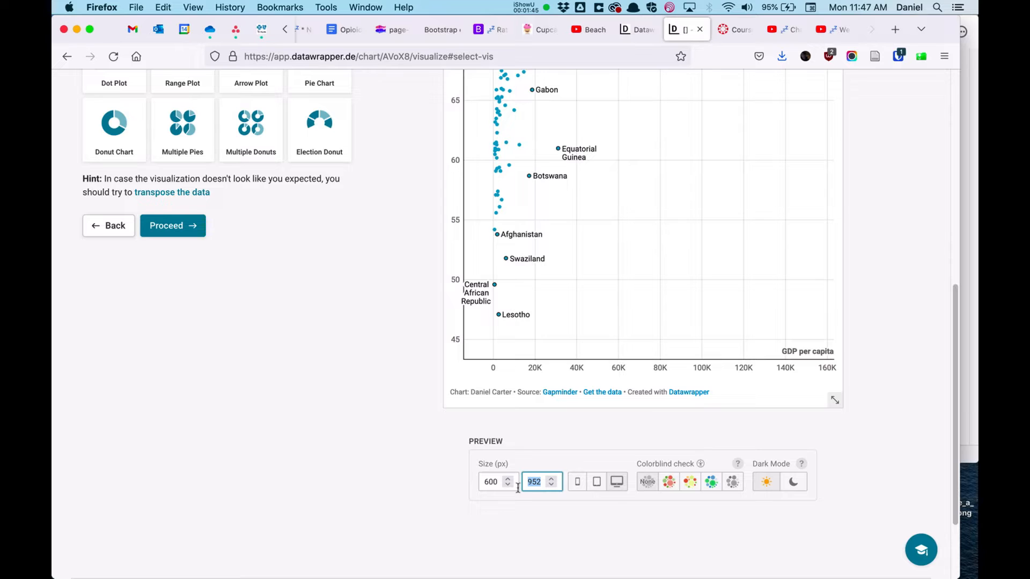
{"action": "type", "text": "500"}
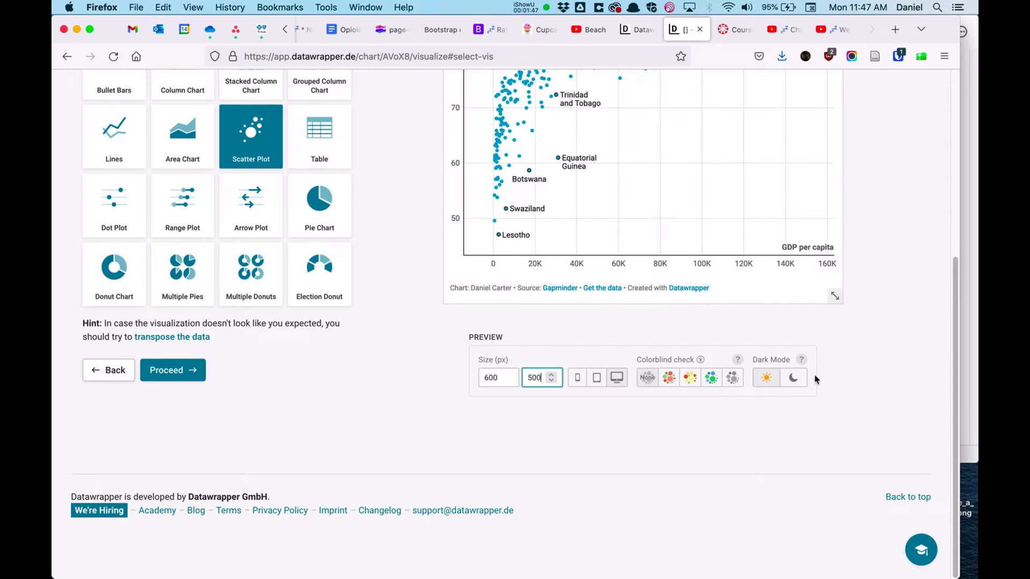
Step: Try Population as the horizontal axis column, then restore GDP per capita
{"action": "scroll", "coordinate": [814, 377], "scroll_direction": "up", "scroll_amount": 5}
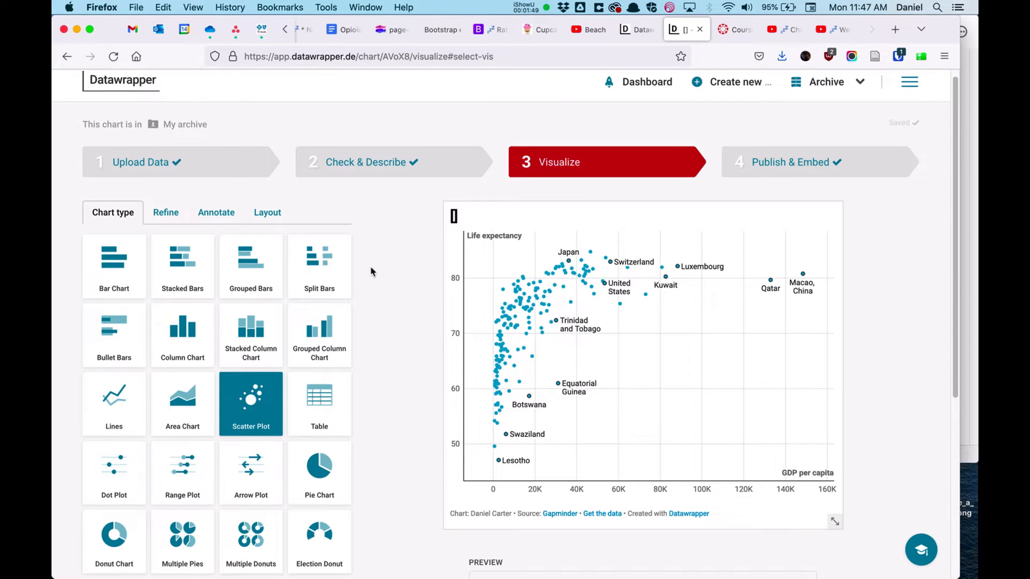
{"action": "left_click", "coordinate": [171, 213]}
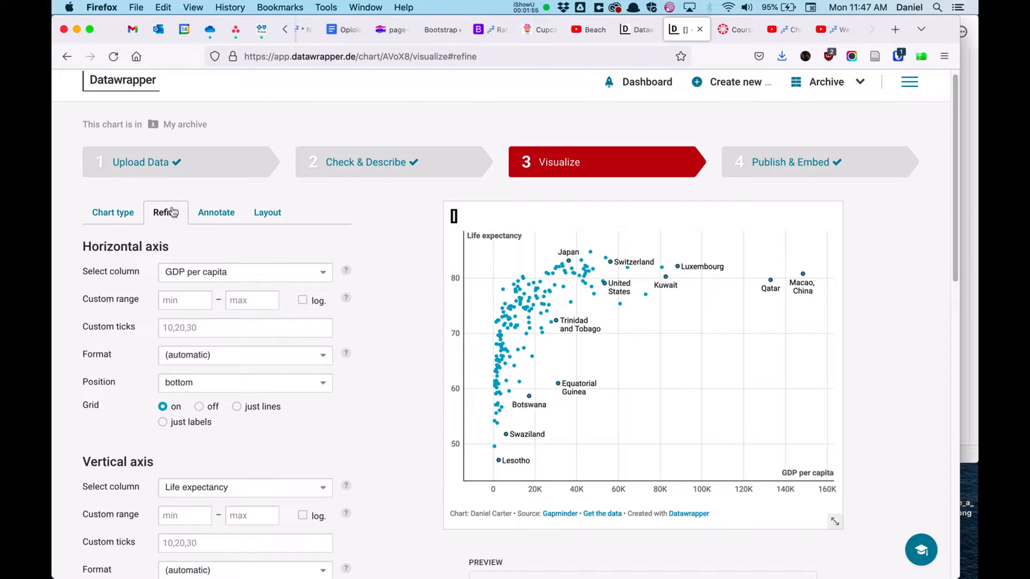
{"action": "left_click", "coordinate": [236, 273]}
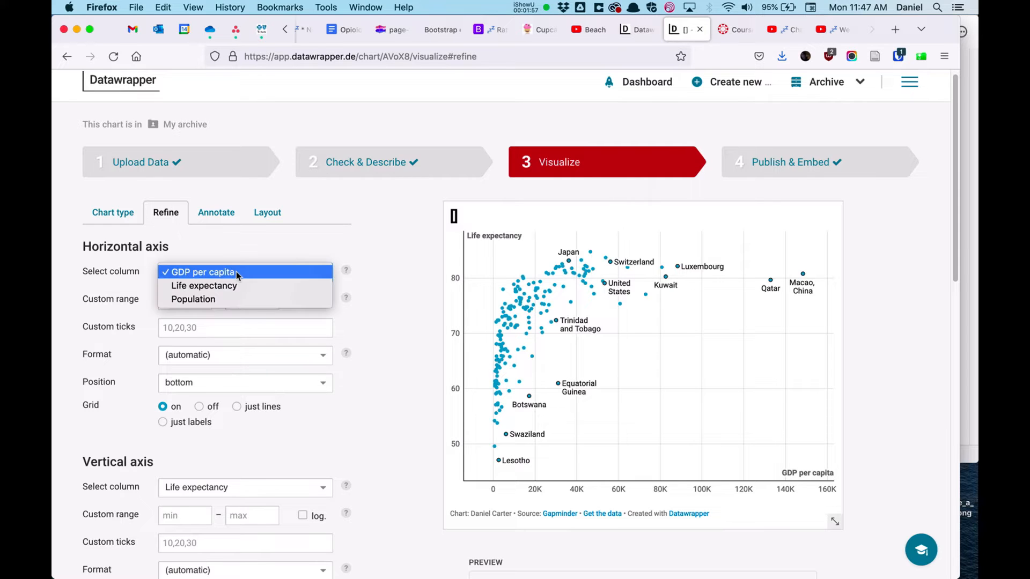
{"action": "left_click", "coordinate": [235, 300]}
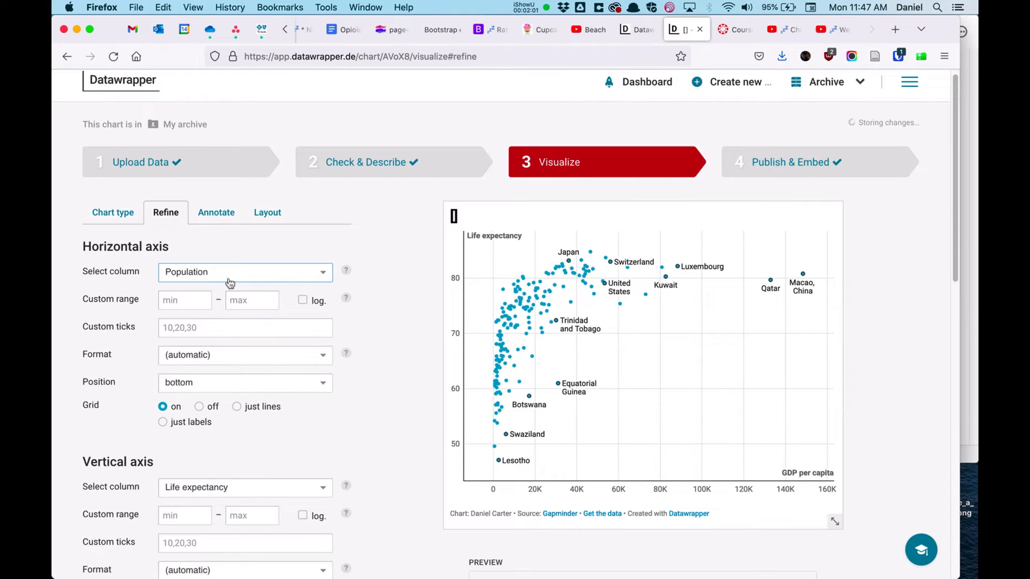
{"action": "left_click", "coordinate": [228, 279]}
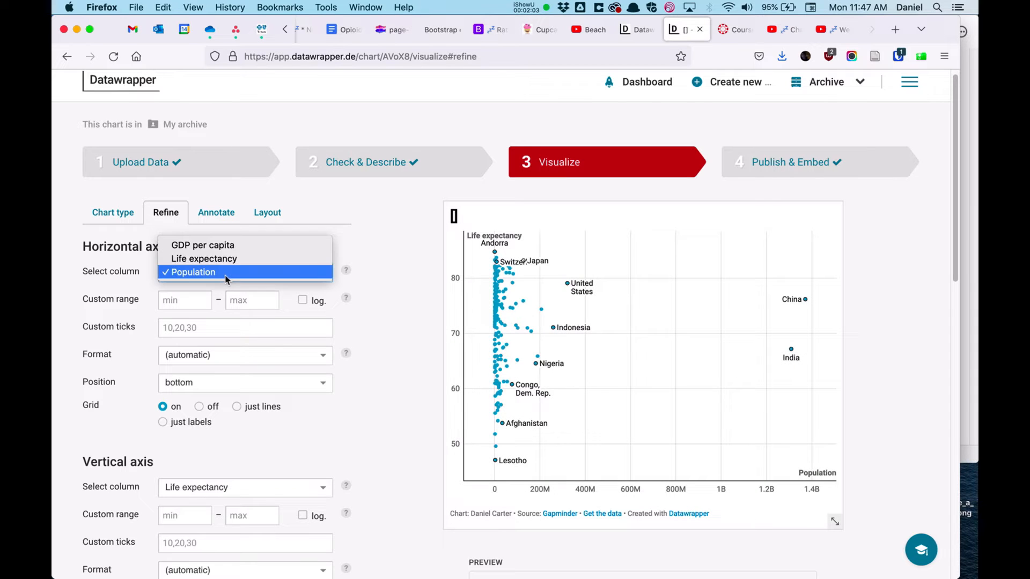
{"action": "left_click", "coordinate": [215, 245]}
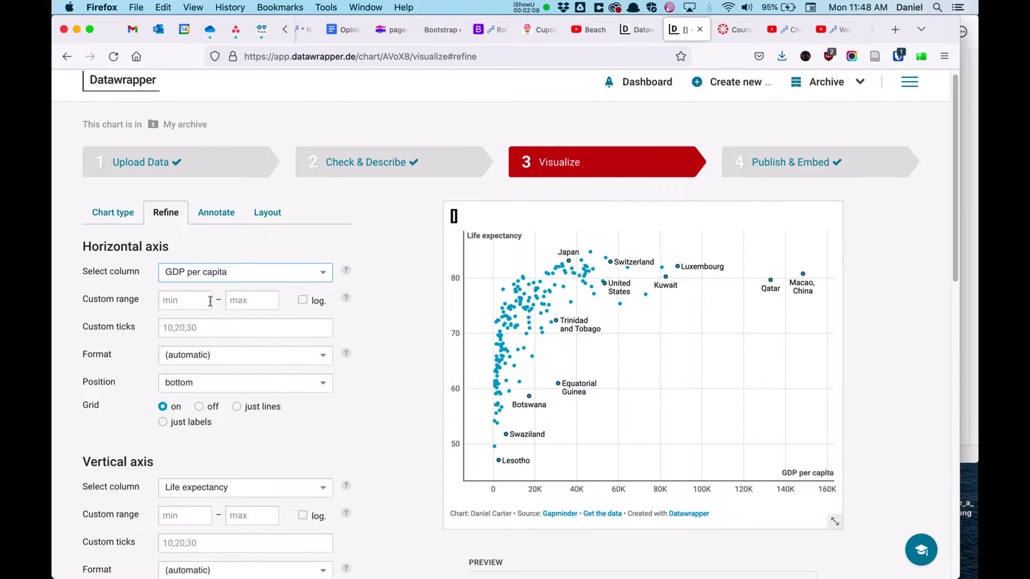
Step: Try a horizontal axis custom minimum of 10000, then clear it
{"action": "left_click", "coordinate": [199, 303]}
{"action": "type", "text": "1"}
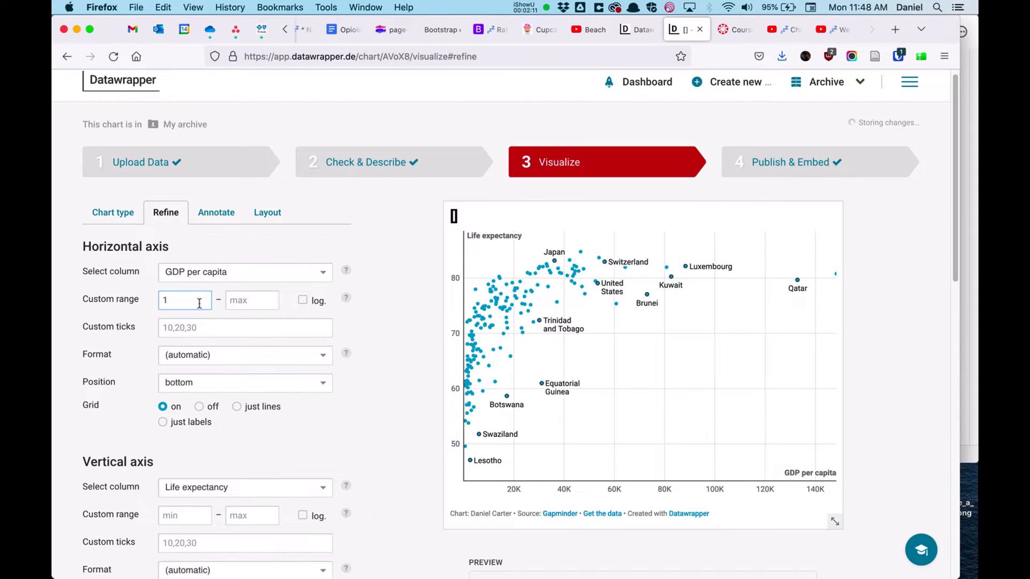
{"action": "type", "text": "0000"}
{"action": "double_click", "coordinate": [192, 294]}
{"action": "key", "text": "BackSpace"}
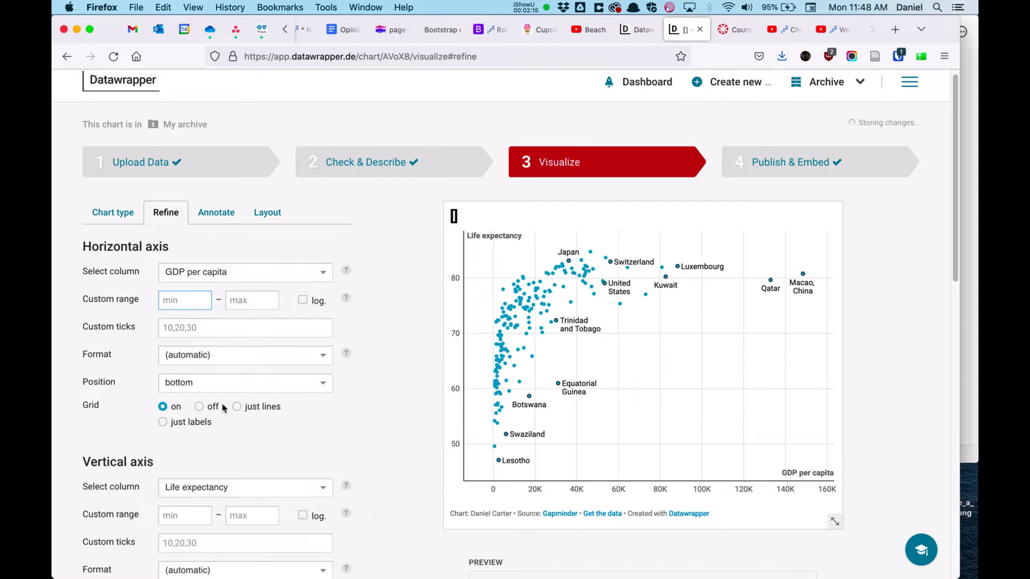
Step: Try turning the horizontal grid off and moving the axis to top, restoring grid on and bottom
{"action": "left_click", "coordinate": [199, 409]}
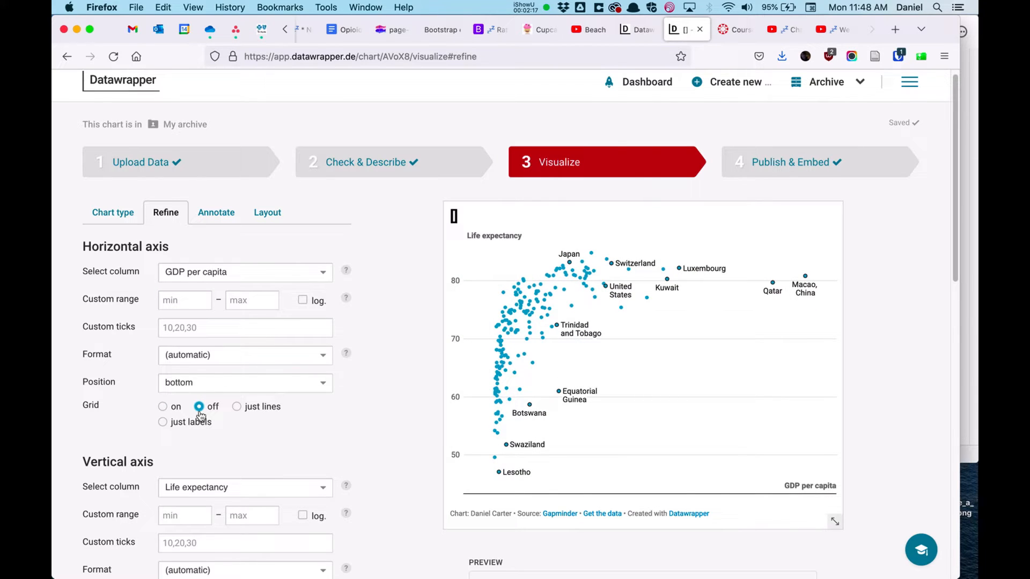
{"action": "left_click", "coordinate": [171, 409]}
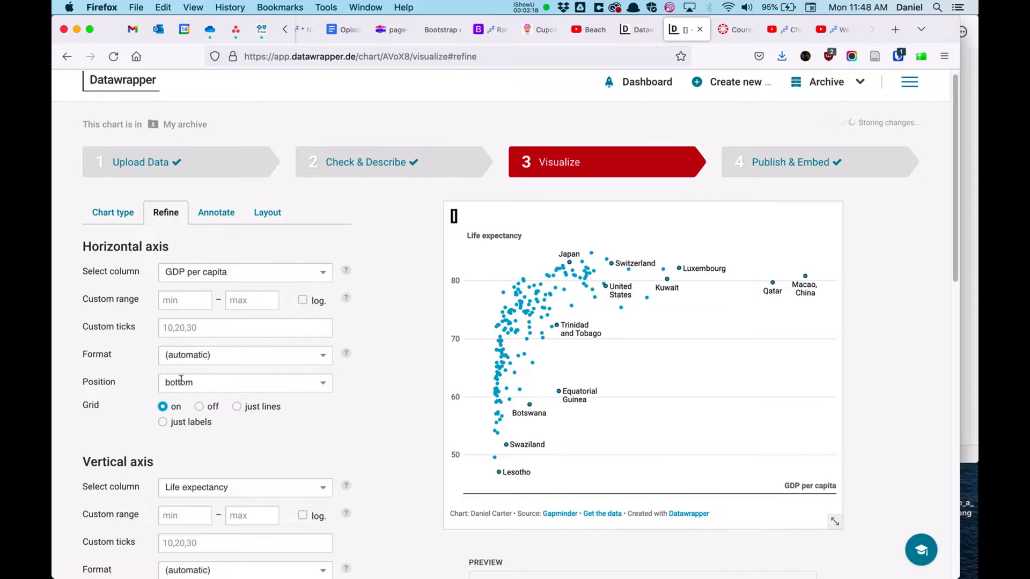
{"action": "left_click", "coordinate": [218, 382]}
{"action": "left_click", "coordinate": [215, 396]}
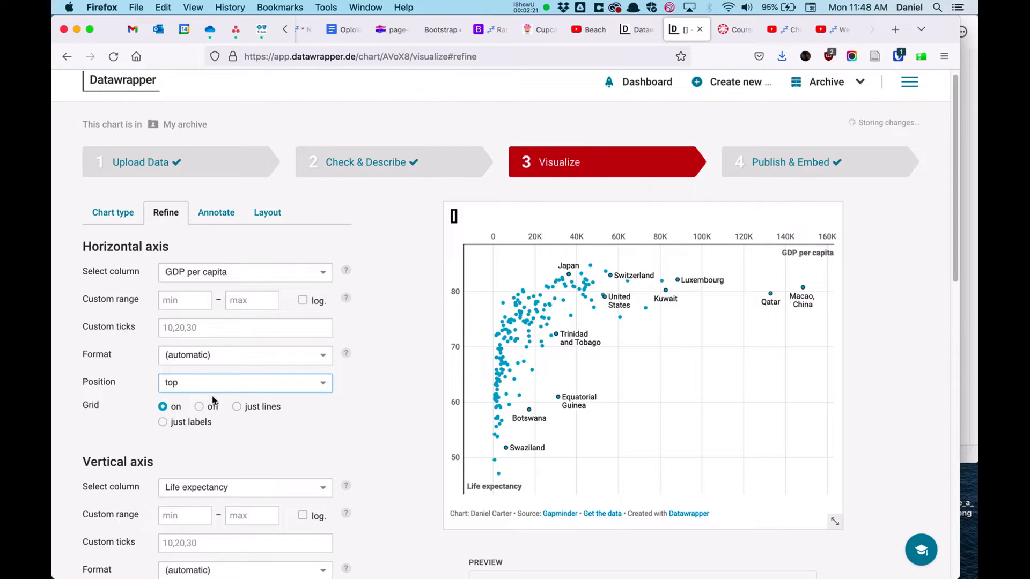
{"action": "left_click", "coordinate": [205, 379]}
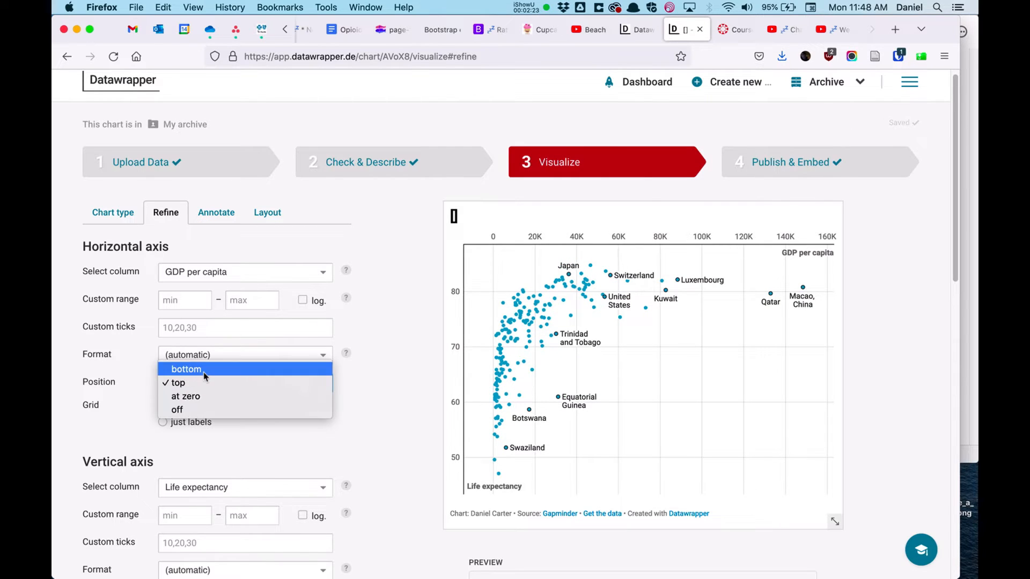
{"action": "left_click", "coordinate": [204, 372]}
Step: Enable customized colors and color the points by the Continent column
{"action": "scroll", "coordinate": [395, 398], "scroll_direction": "down", "scroll_amount": 5}
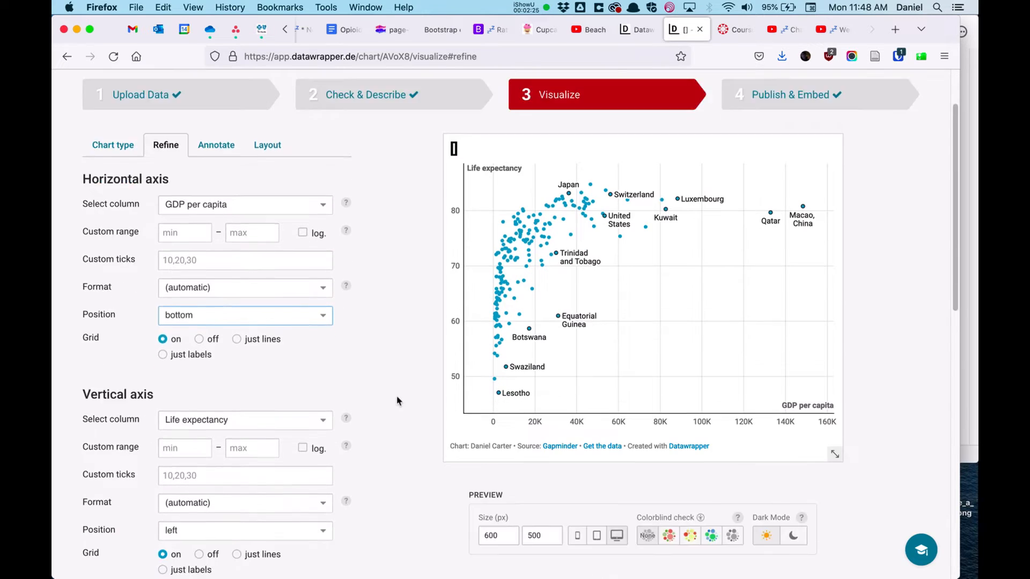
{"action": "scroll", "coordinate": [390, 422], "scroll_direction": "down", "scroll_amount": 12}
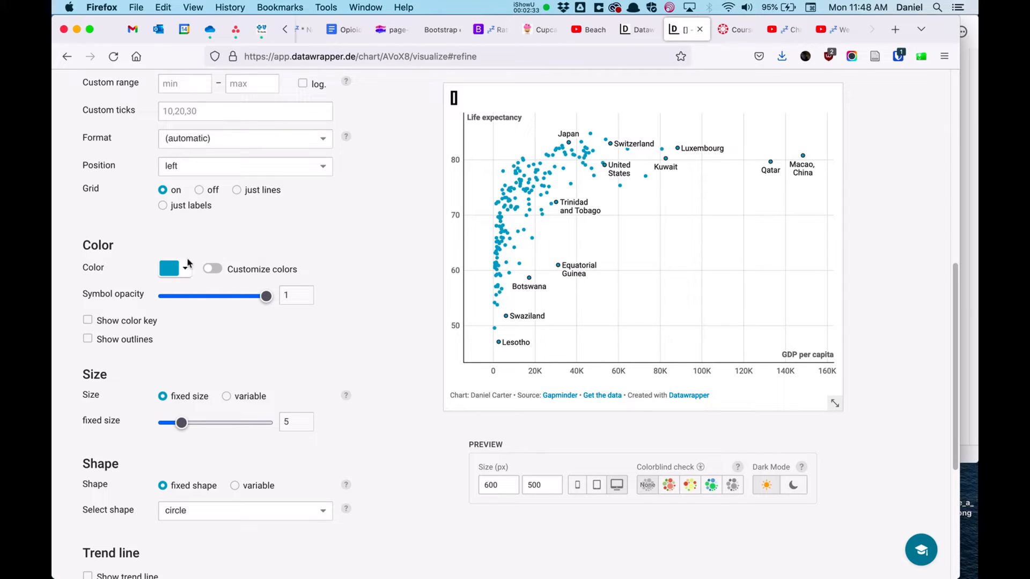
{"action": "left_click", "coordinate": [214, 268]}
{"action": "left_click", "coordinate": [250, 296]}
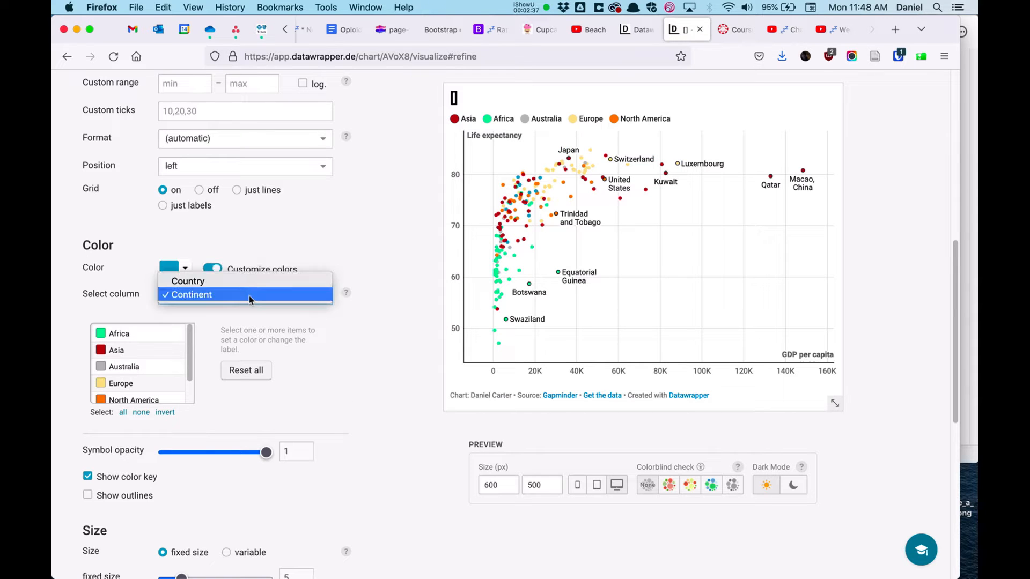
{"action": "left_click", "coordinate": [254, 295]}
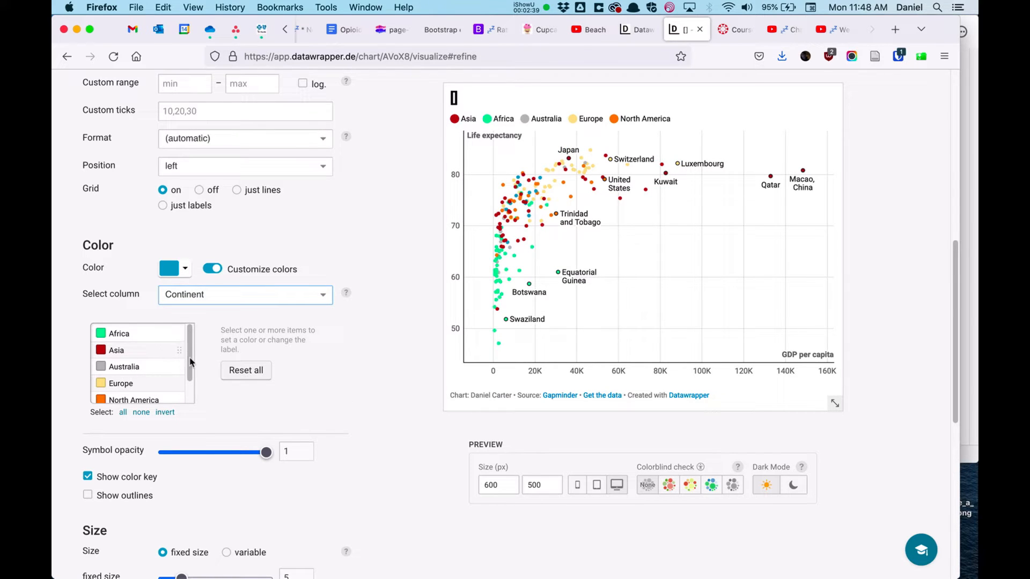
Step: Assign a blue color to South America in the continent color list
{"action": "scroll", "coordinate": [190, 383], "scroll_direction": "down", "scroll_amount": 1}
{"action": "scroll", "coordinate": [190, 384], "scroll_direction": "down", "scroll_amount": 1}
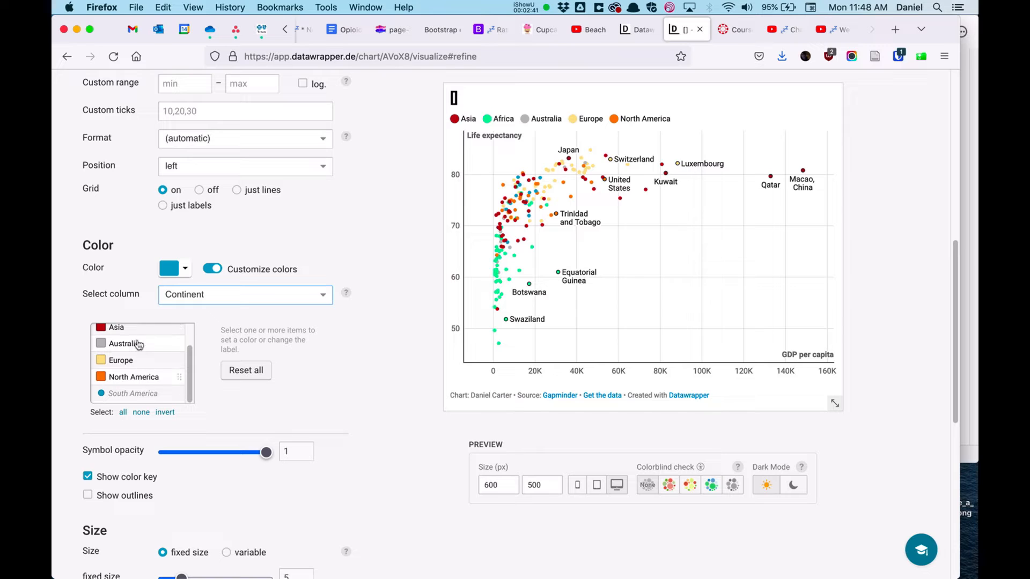
{"action": "scroll", "coordinate": [151, 373], "scroll_direction": "up", "scroll_amount": 1}
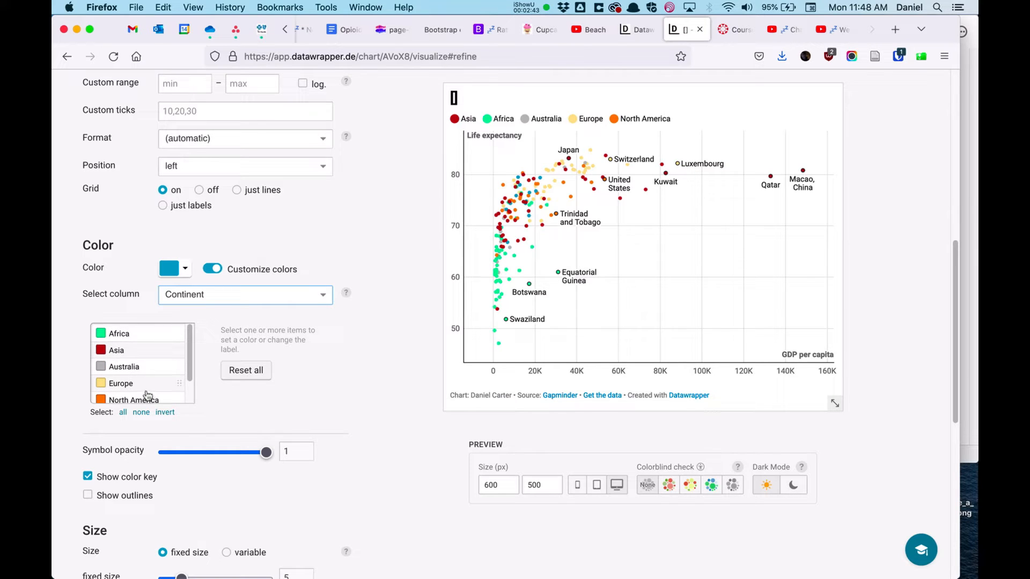
{"action": "scroll", "coordinate": [148, 390], "scroll_direction": "down", "scroll_amount": 1}
{"action": "left_click", "coordinate": [148, 392]}
{"action": "left_click", "coordinate": [243, 341]}
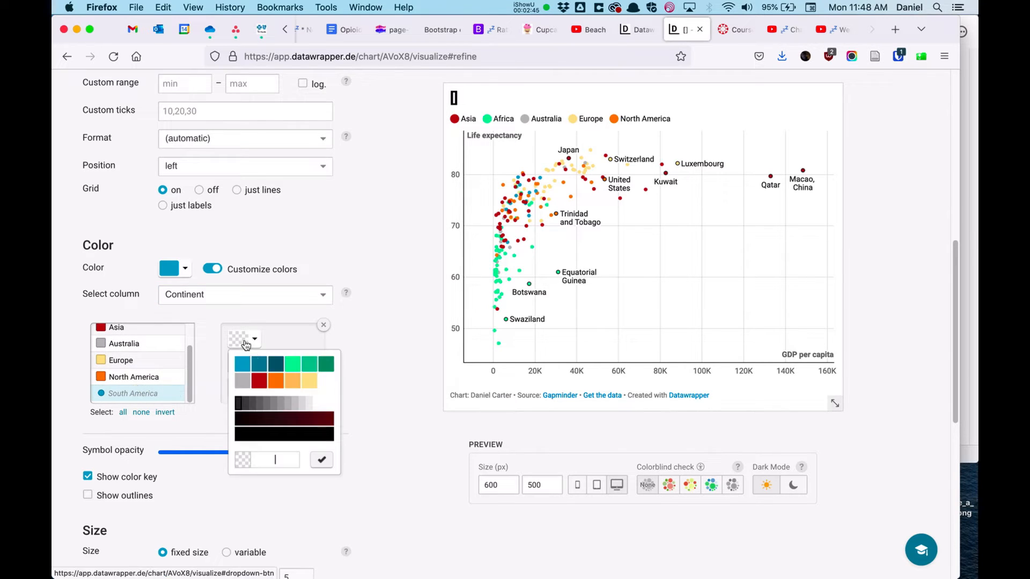
{"action": "left_click", "coordinate": [243, 364]}
{"action": "left_click", "coordinate": [387, 359]}
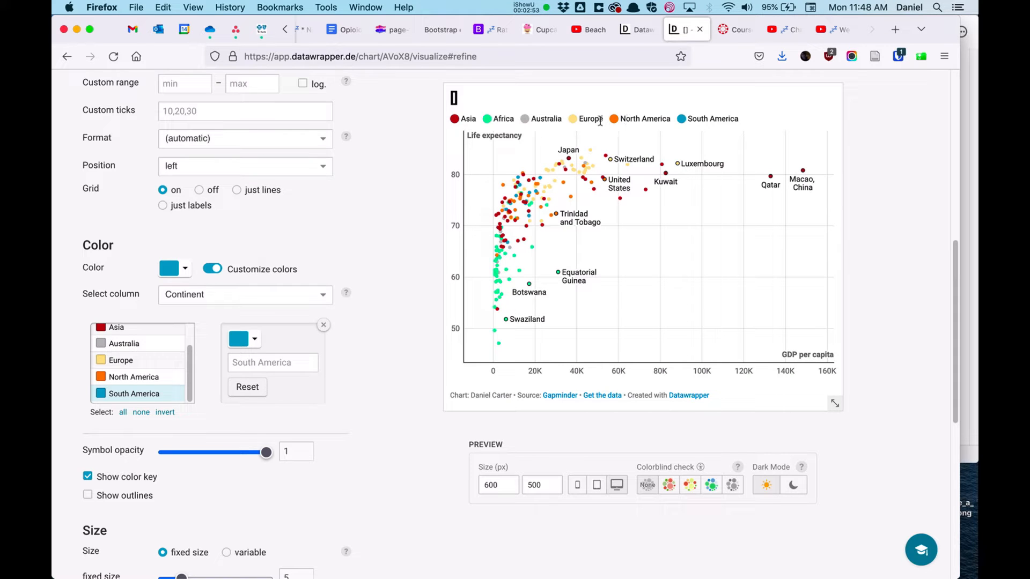
{"action": "scroll", "coordinate": [369, 330], "scroll_direction": "down", "scroll_amount": 3}
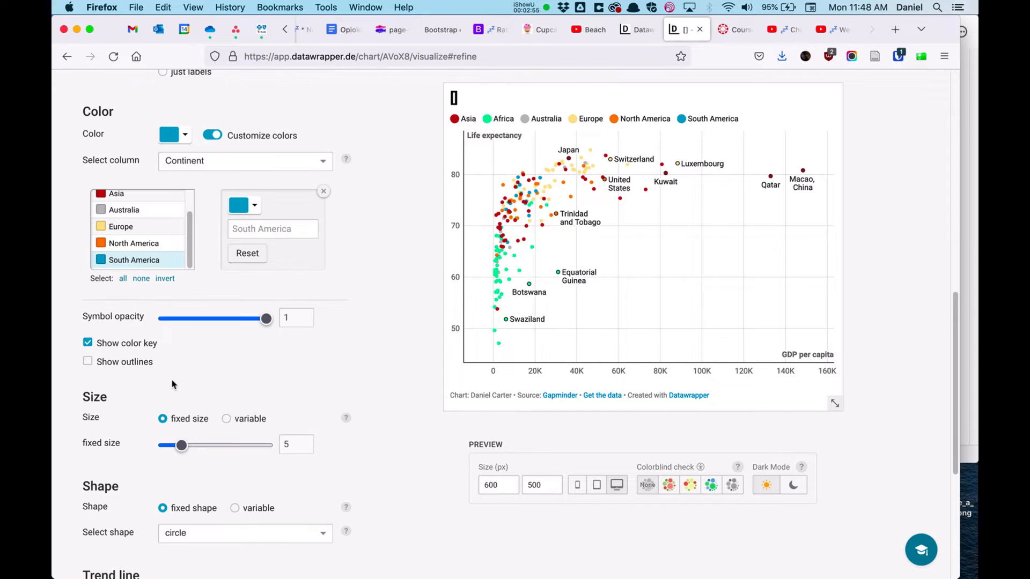
Step: Try hiding the color key and showing a trend line, then turn both back to how they were
{"action": "scroll", "coordinate": [167, 379], "scroll_direction": "down", "scroll_amount": 1}
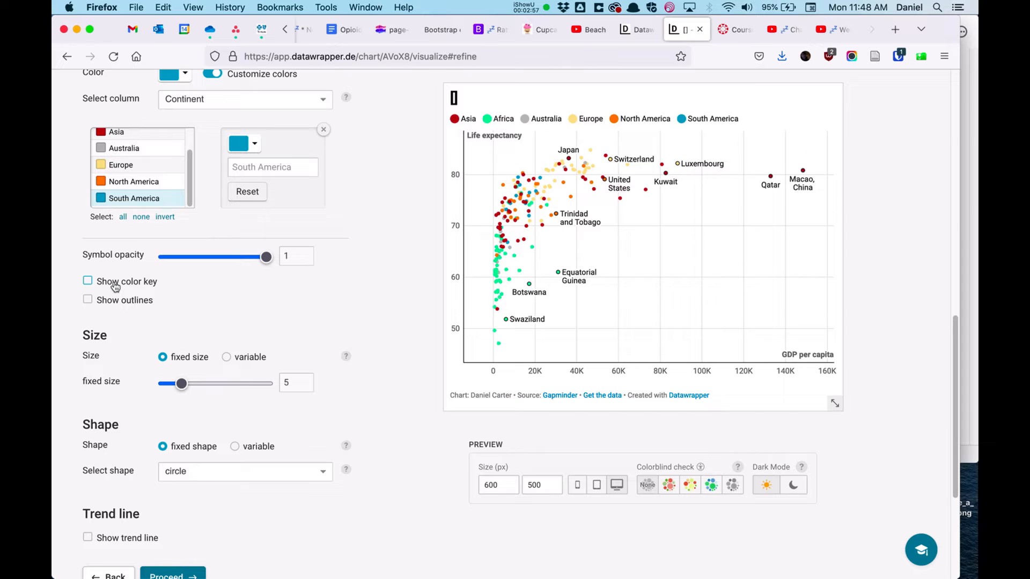
{"action": "left_click", "coordinate": [115, 286]}
{"action": "scroll", "coordinate": [245, 422], "scroll_direction": "down", "scroll_amount": 1}
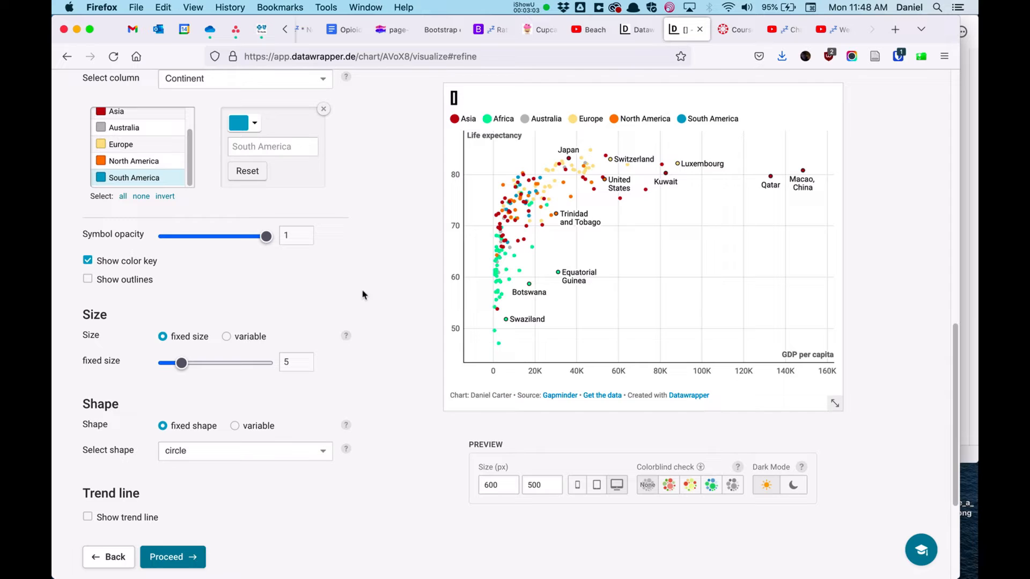
{"action": "left_click", "coordinate": [134, 520]}
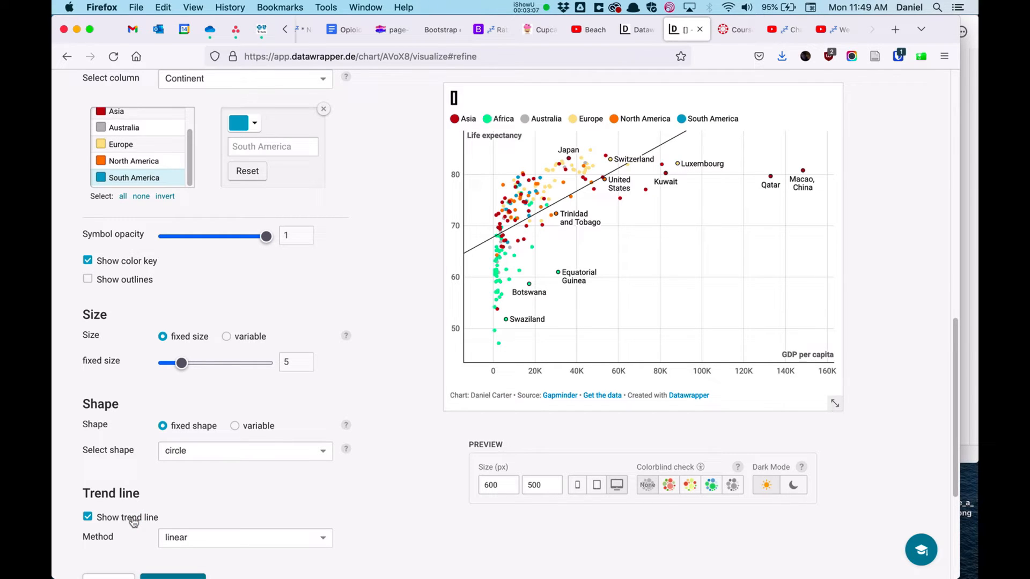
{"action": "left_click", "coordinate": [134, 520]}
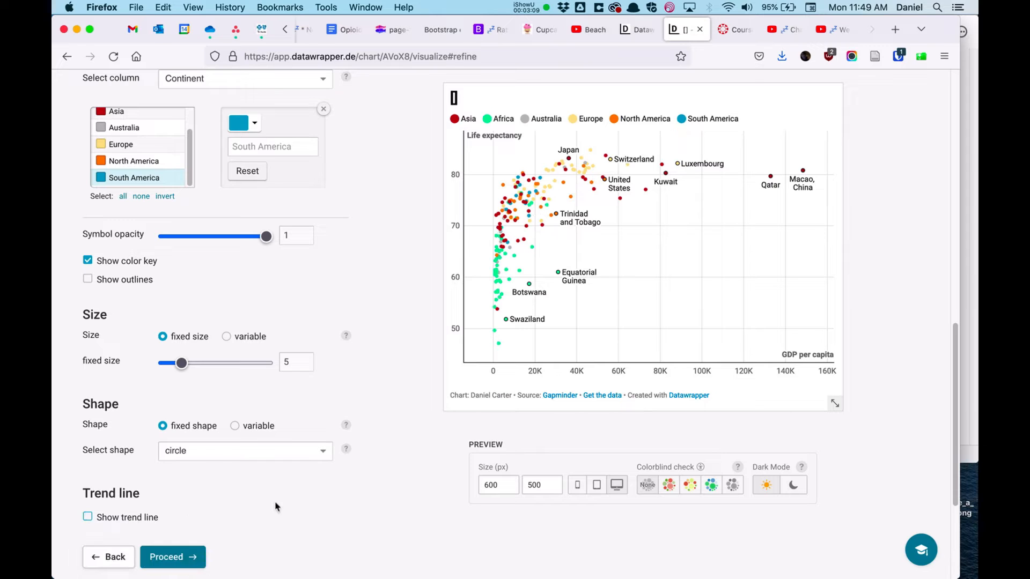
Step: Preview the chart under each colorblind check mode, then return to the normal preview
{"action": "scroll", "coordinate": [299, 488], "scroll_direction": "up", "scroll_amount": 1}
{"action": "scroll", "coordinate": [299, 489], "scroll_direction": "up", "scroll_amount": 10}
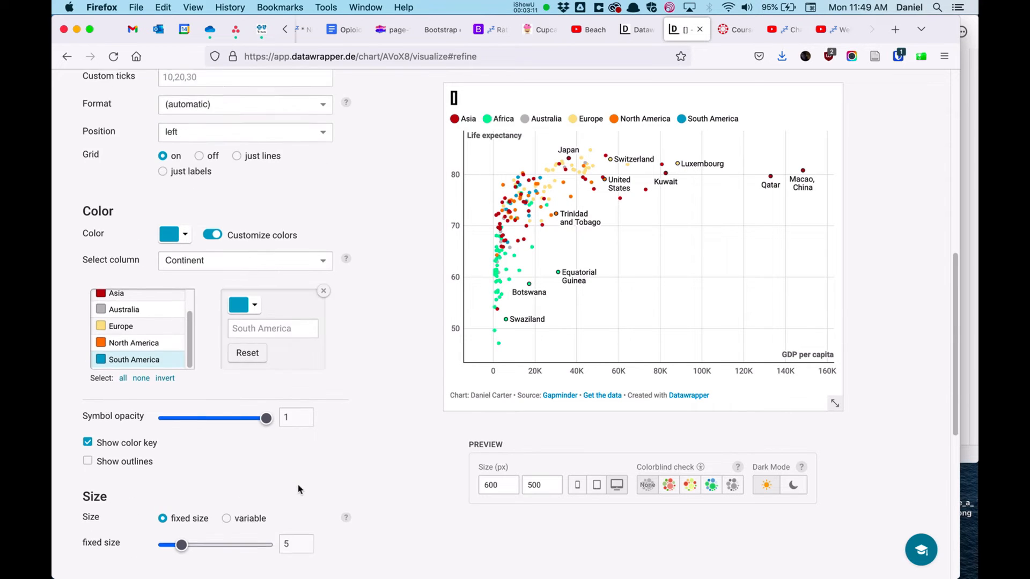
{"action": "scroll", "coordinate": [355, 357], "scroll_direction": "down", "scroll_amount": 1}
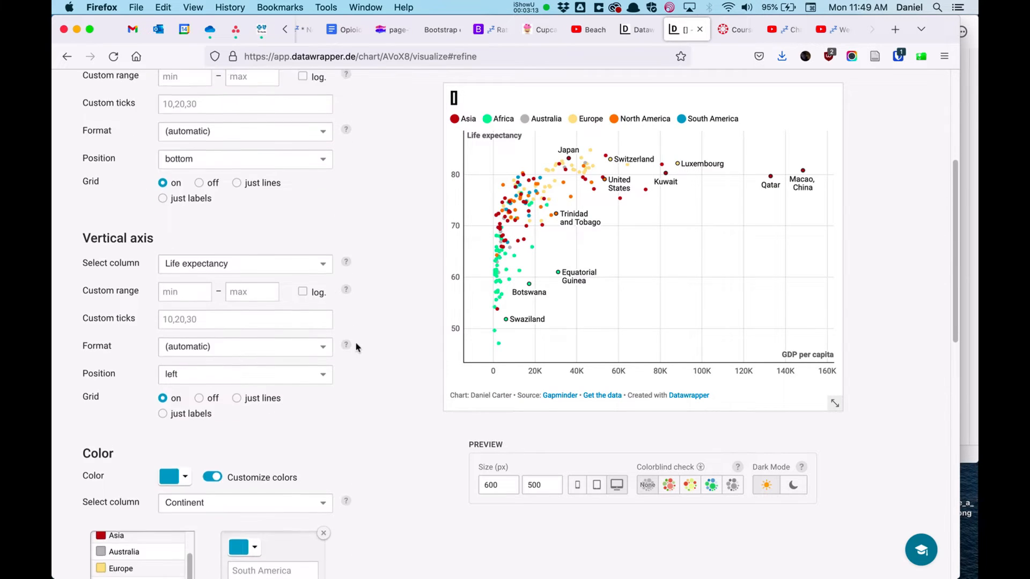
{"action": "left_click", "coordinate": [694, 491]}
{"action": "left_click", "coordinate": [670, 490]}
{"action": "left_click", "coordinate": [711, 487]}
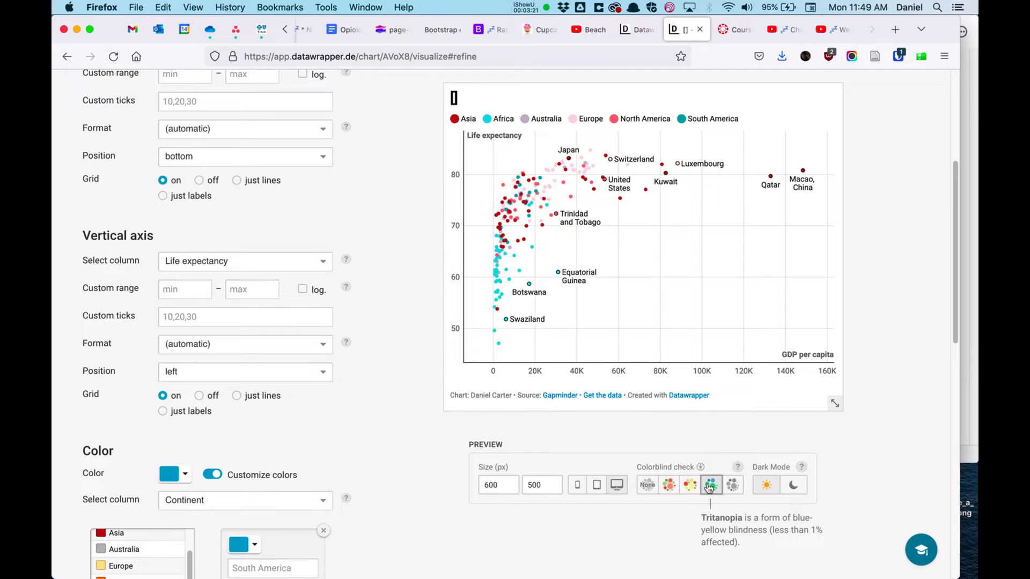
{"action": "left_click", "coordinate": [733, 487]}
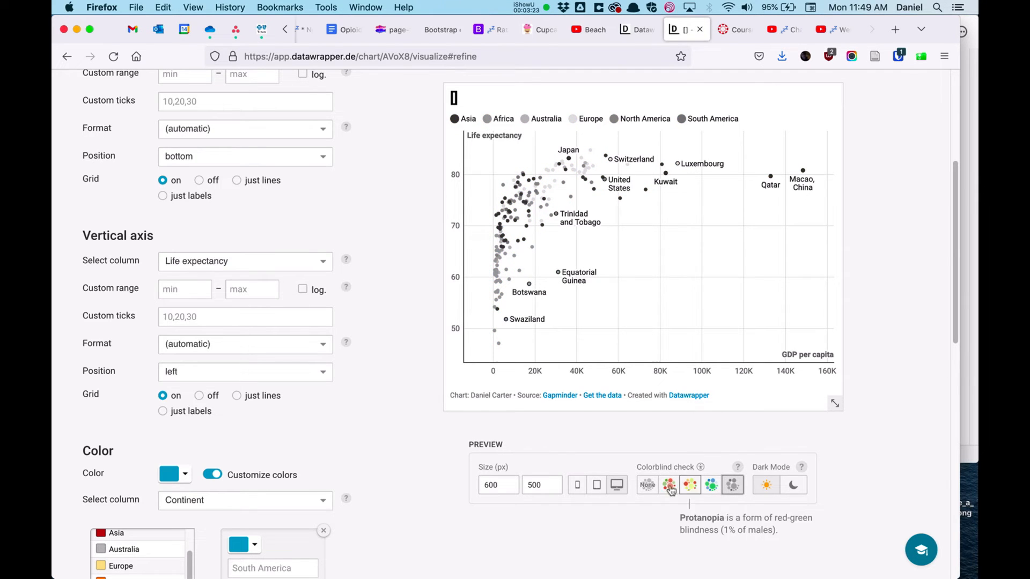
{"action": "left_click", "coordinate": [647, 486]}
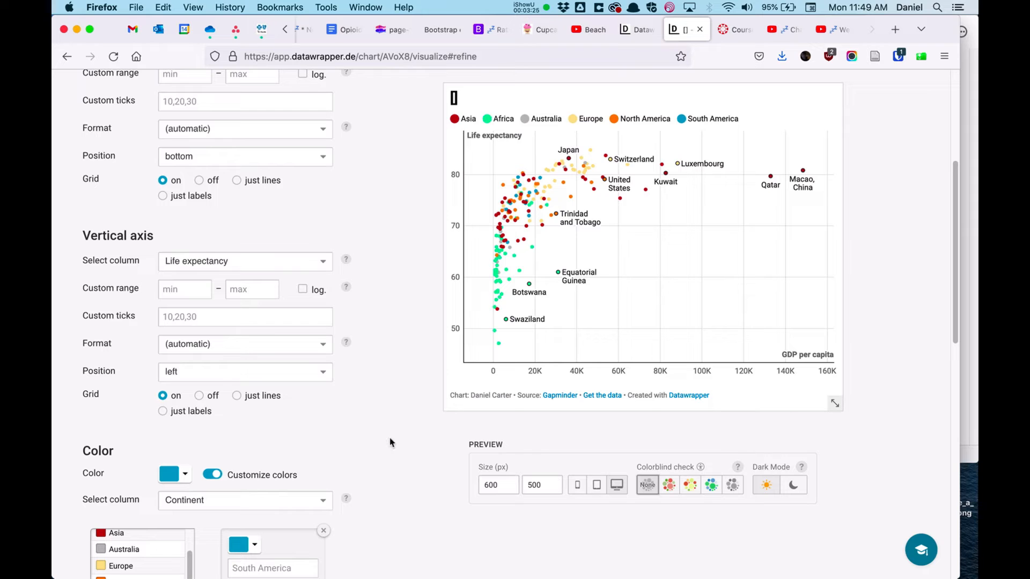
Step: Set the chart title to "U.S. lags in life expectancy." in the annotation settings
{"action": "scroll", "coordinate": [402, 287], "scroll_direction": "up", "scroll_amount": 5}
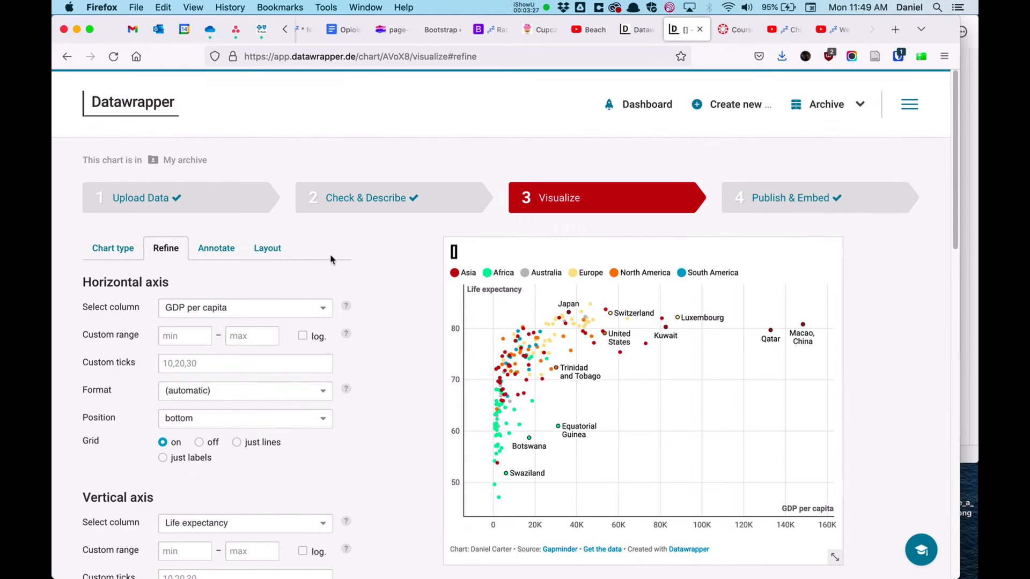
{"action": "left_click", "coordinate": [224, 250]}
{"action": "left_click", "coordinate": [88, 298]}
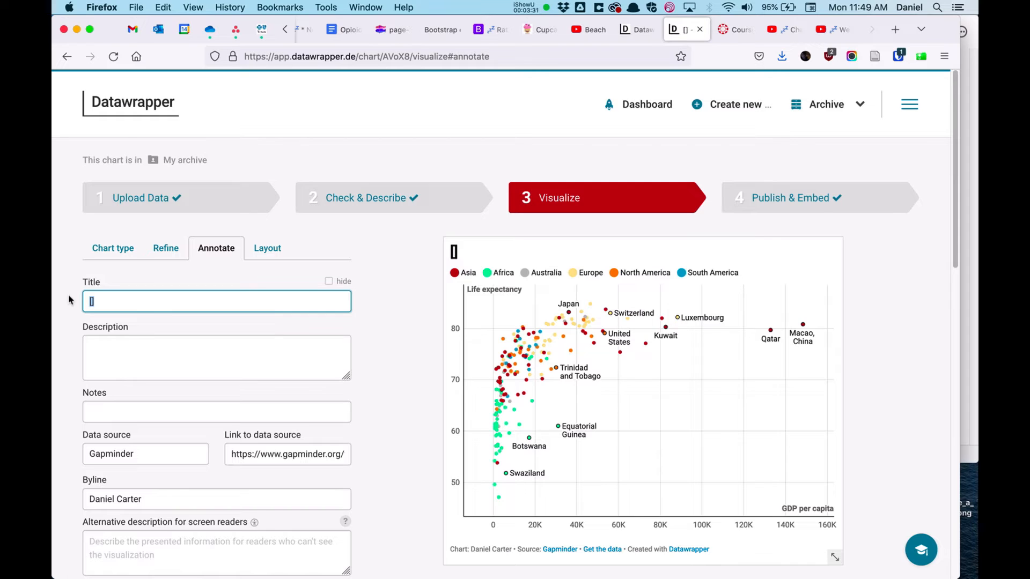
{"action": "type", "text": "U.S. lags in lfe"}
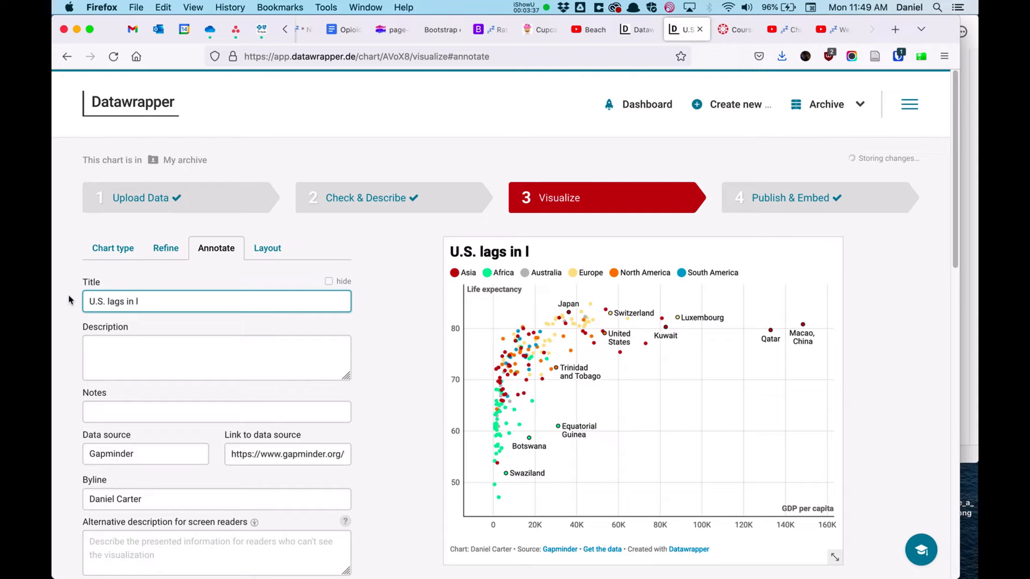
{"action": "key", "text": "BackSpace"}
{"action": "key", "text": "BackSpace"}
{"action": "key", "text": "BackSpace"}
{"action": "type", "text": "ife"}
{"action": "key", "text": "BackSpace"}
{"action": "key", "text": "BackSpace"}
{"action": "key", "text": "BackSpace"}
{"action": "key", "text": "BackSpace"}
{"action": "type", "text": "life expectancy."}
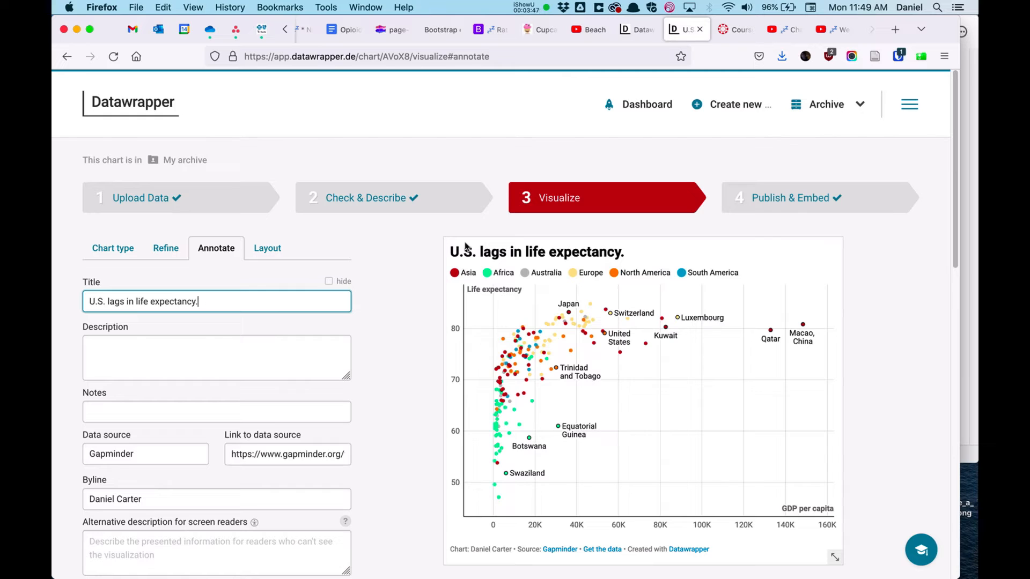
Step: Enter "This is the subhead." as the chart description
{"action": "mouse_move", "coordinate": [588, 319]}
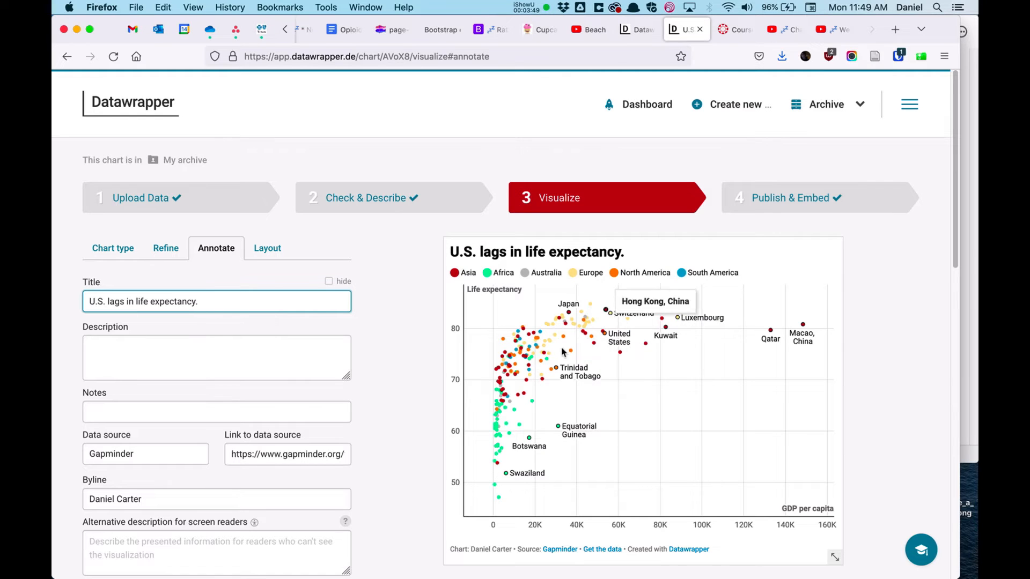
{"action": "left_click", "coordinate": [276, 357]}
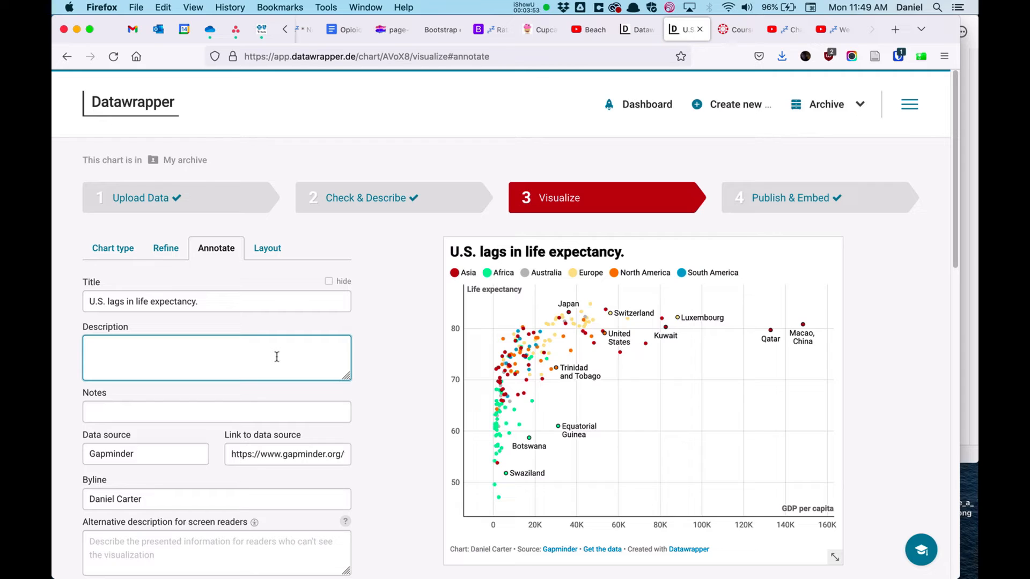
{"action": "type", "text": "This is the"}
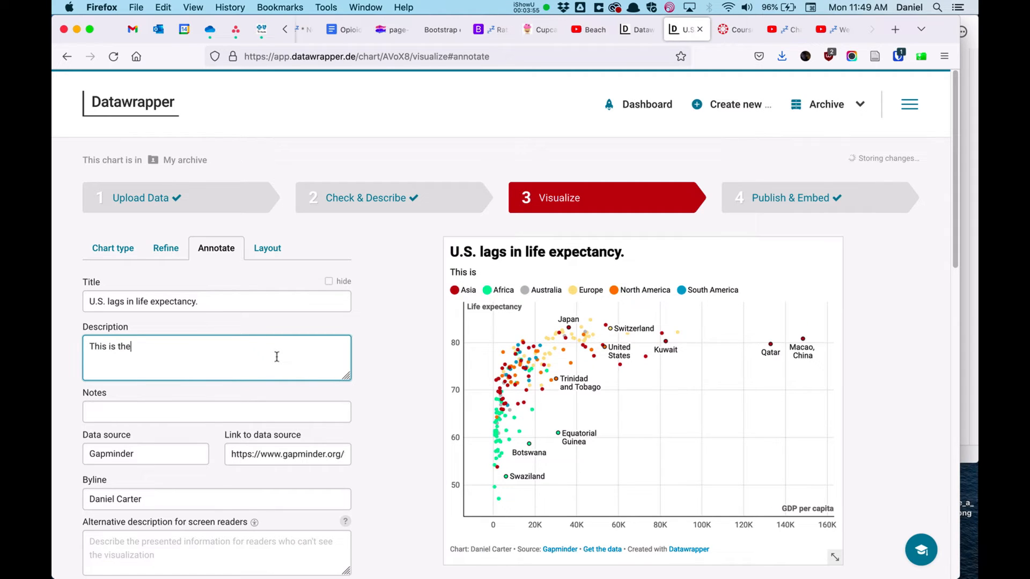
{"action": "type", "text": " subhead."}
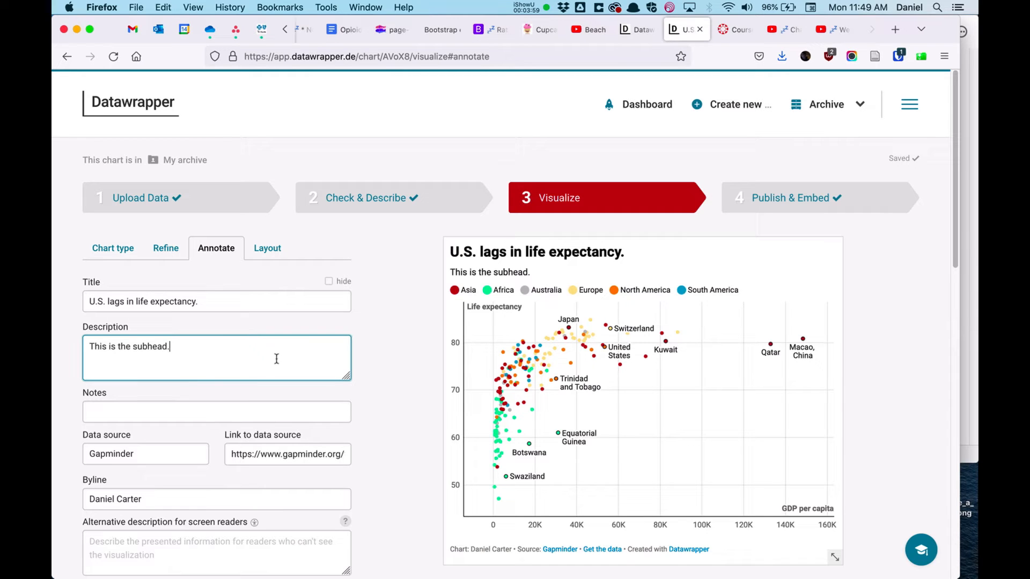
Step: Enter "This is the caption." as the chart notes
{"action": "left_click", "coordinate": [219, 413]}
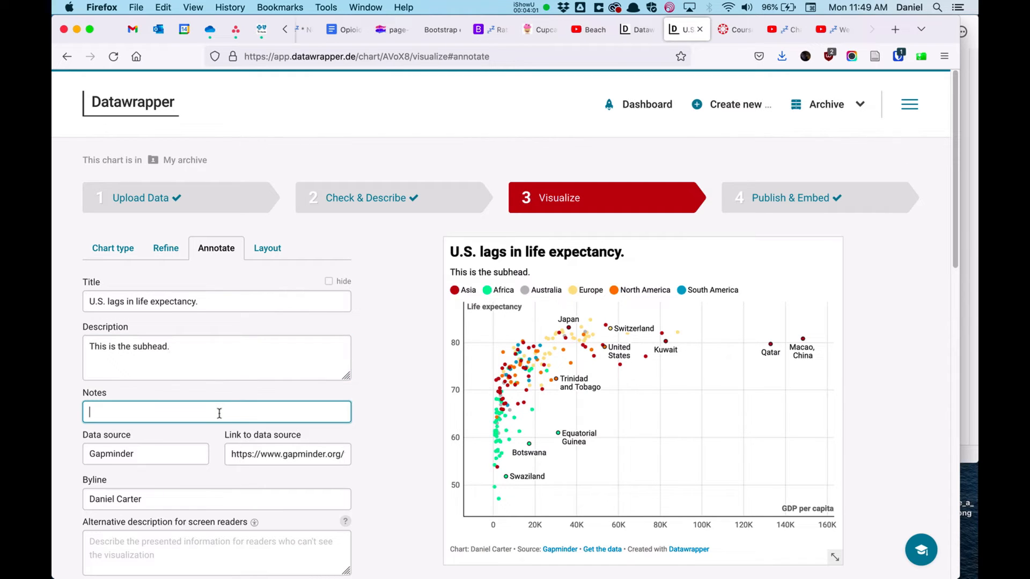
{"action": "type", "text": "This is"}
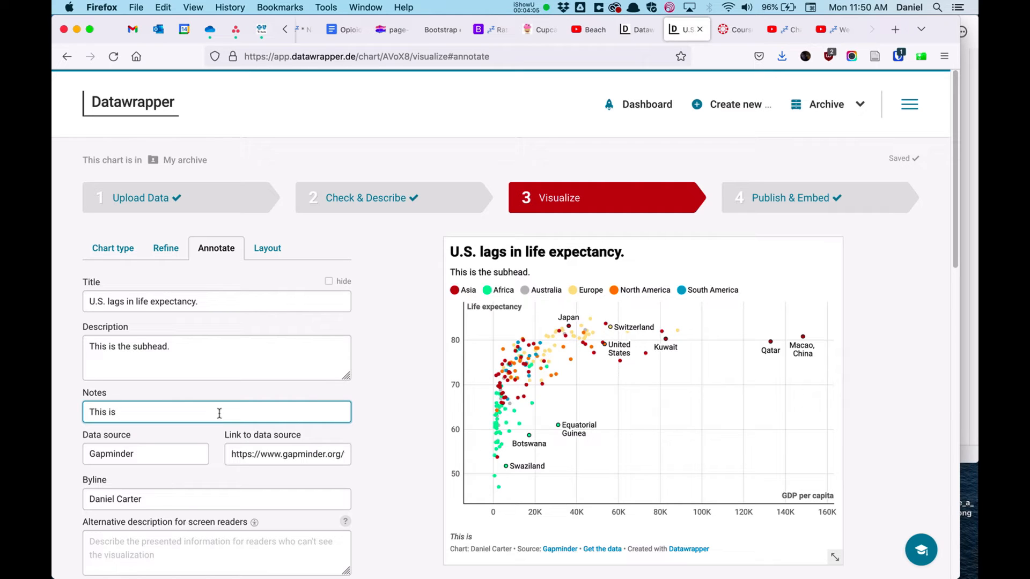
{"action": "type", "text": " the caption."}
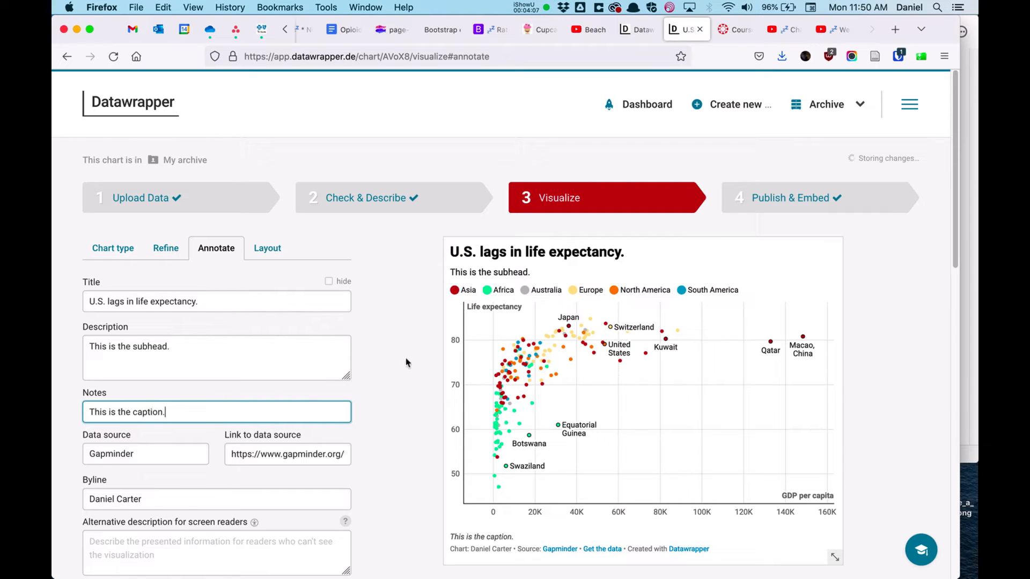
Step: Examine the caption, data source, byline and alternative description fields and the remaining annotation options
{"action": "left_click_drag", "start_coordinate": [516, 537], "coordinate": [444, 542]}
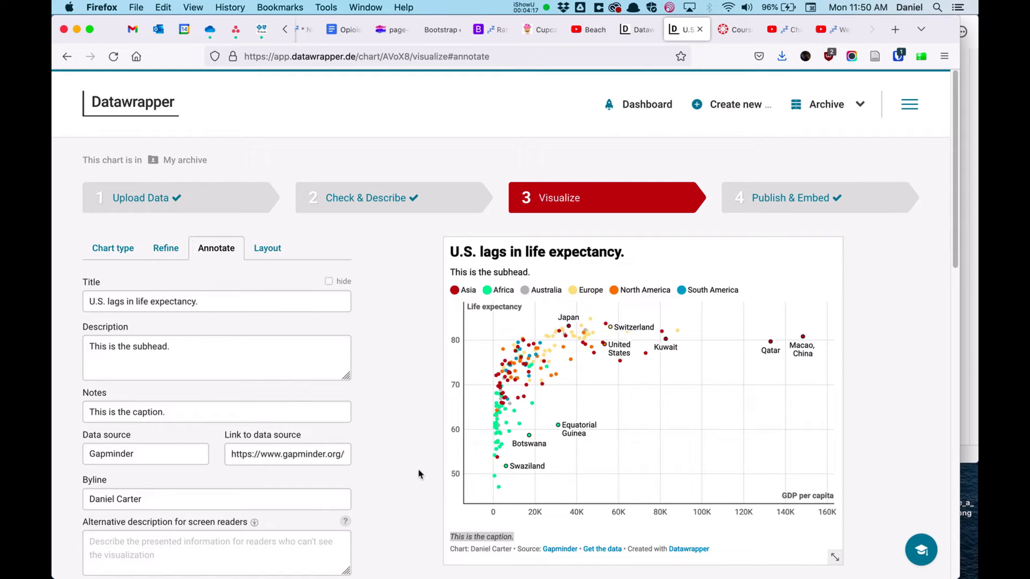
{"action": "left_click_drag", "start_coordinate": [167, 453], "coordinate": [60, 454]}
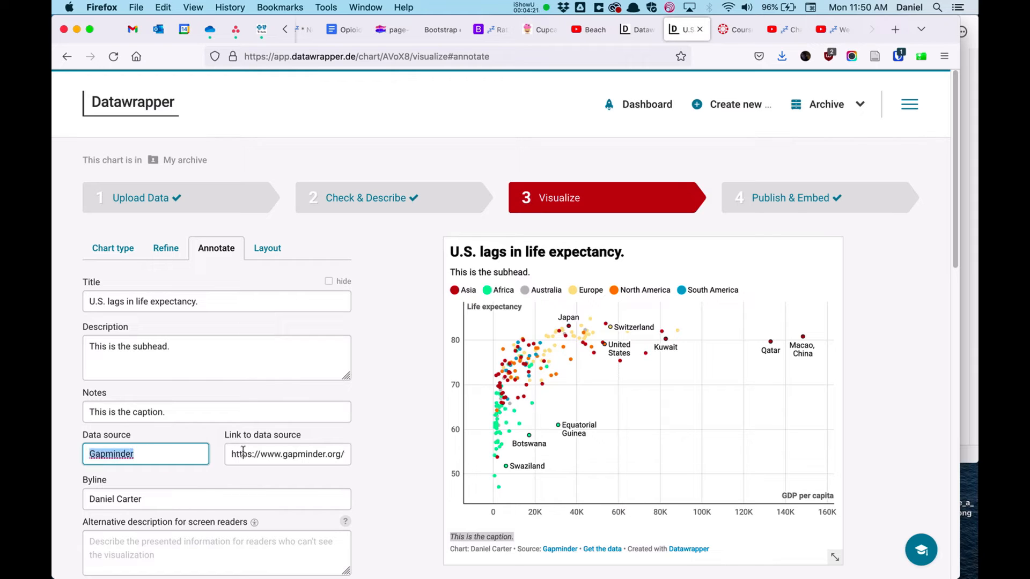
{"action": "key", "text": "Tab"}
{"action": "left_click", "coordinate": [171, 459]}
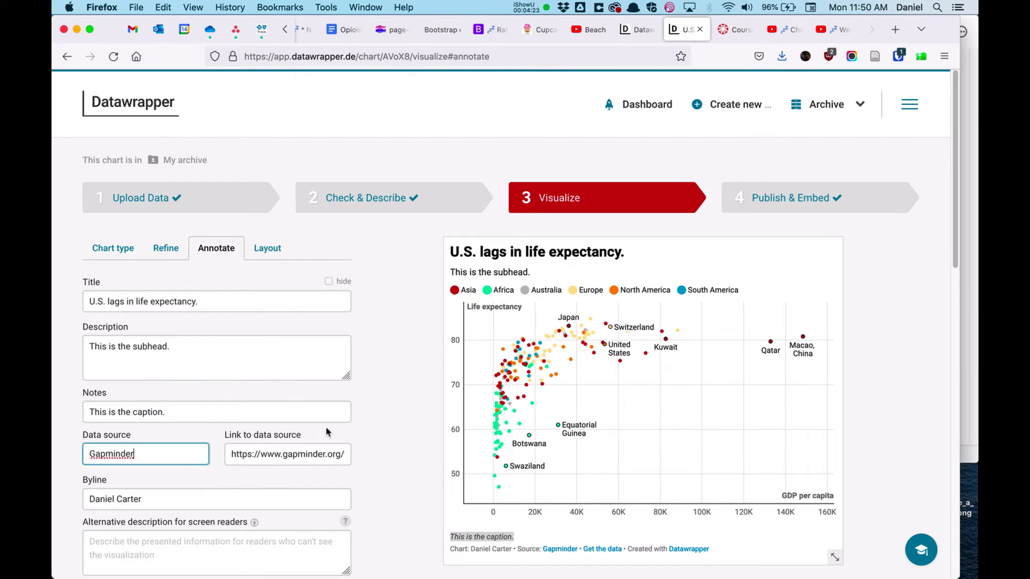
{"action": "left_click", "coordinate": [371, 437]}
{"action": "scroll", "coordinate": [371, 437], "scroll_direction": "down", "scroll_amount": 2}
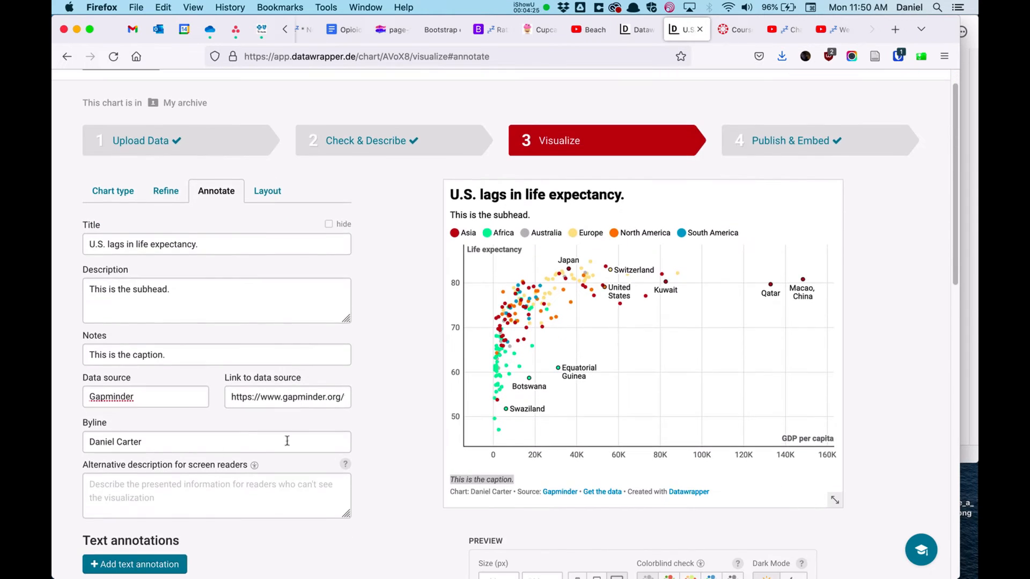
{"action": "left_click", "coordinate": [188, 443]}
{"action": "left_click", "coordinate": [161, 481]}
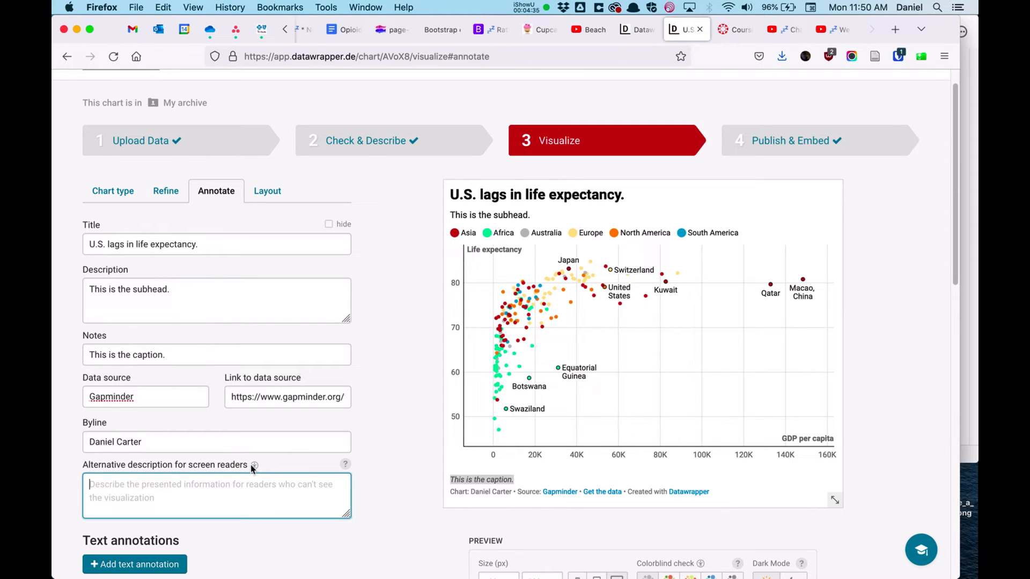
{"action": "scroll", "coordinate": [385, 452], "scroll_direction": "down", "scroll_amount": 4}
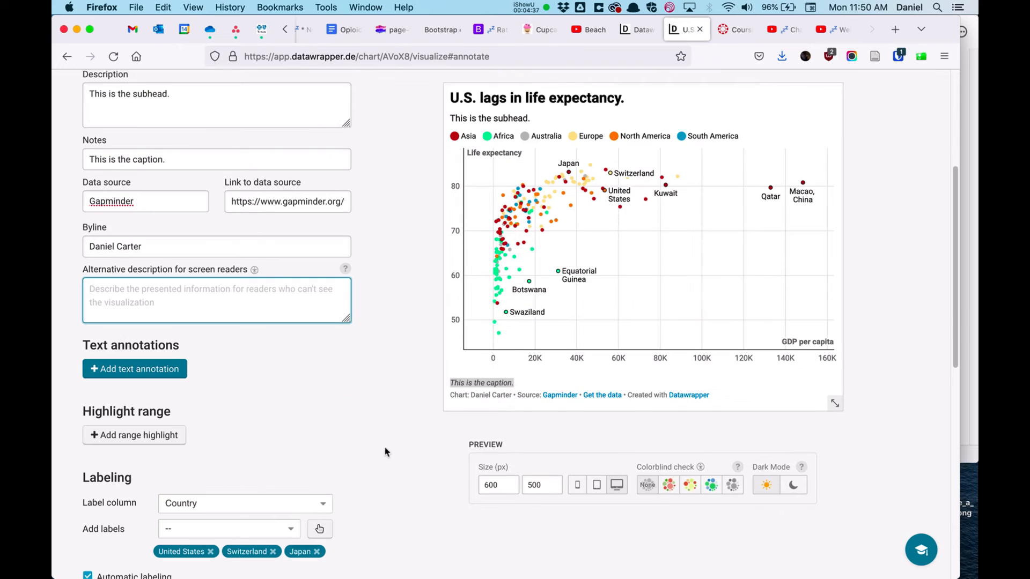
{"action": "scroll", "coordinate": [384, 452], "scroll_direction": "down", "scroll_amount": 4}
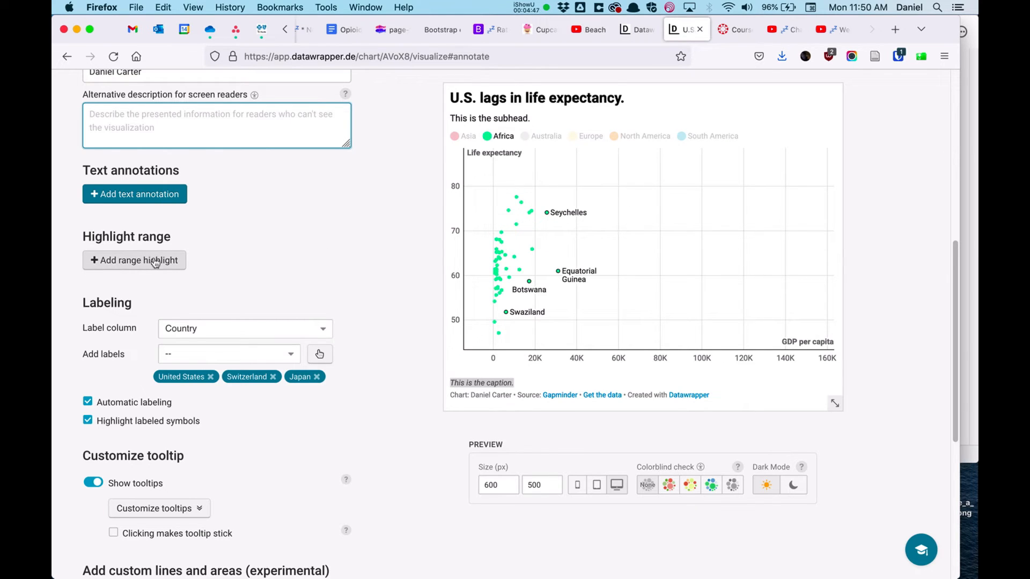
{"action": "scroll", "coordinate": [326, 262], "scroll_direction": "down", "scroll_amount": 4}
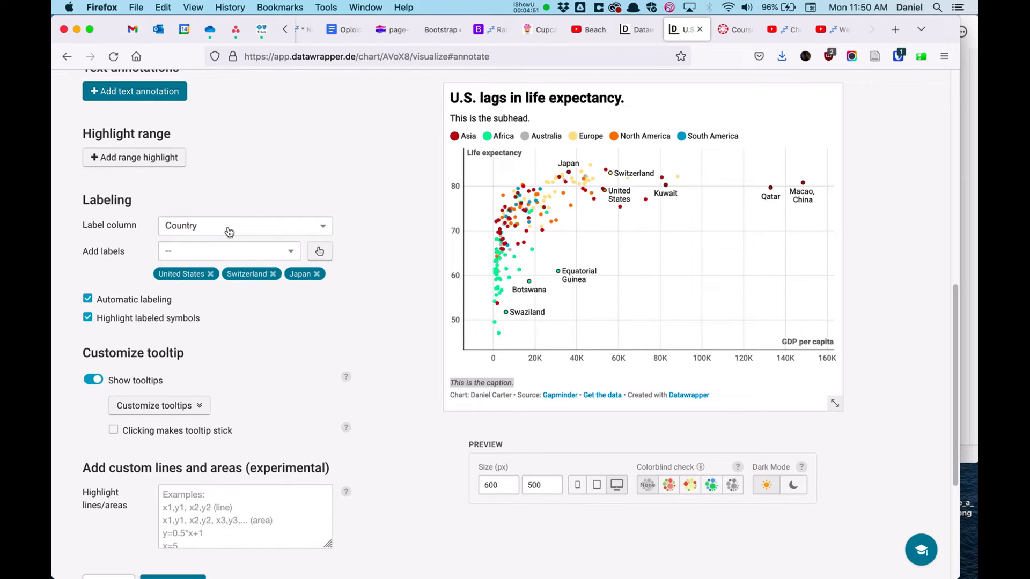
Step: Remove the United States, Switzerland and Japan labels and turn off automatic labeling, keeping Country as label column
{"action": "left_click", "coordinate": [317, 274]}
{"action": "left_click", "coordinate": [273, 274]}
{"action": "left_click", "coordinate": [210, 274]}
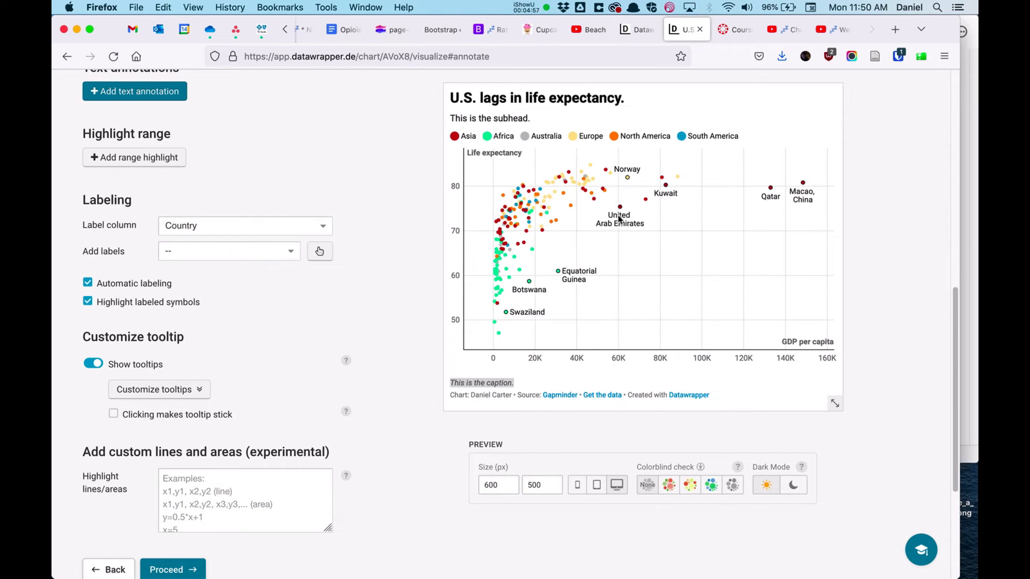
{"action": "left_click", "coordinate": [144, 285]}
{"action": "left_click", "coordinate": [216, 226]}
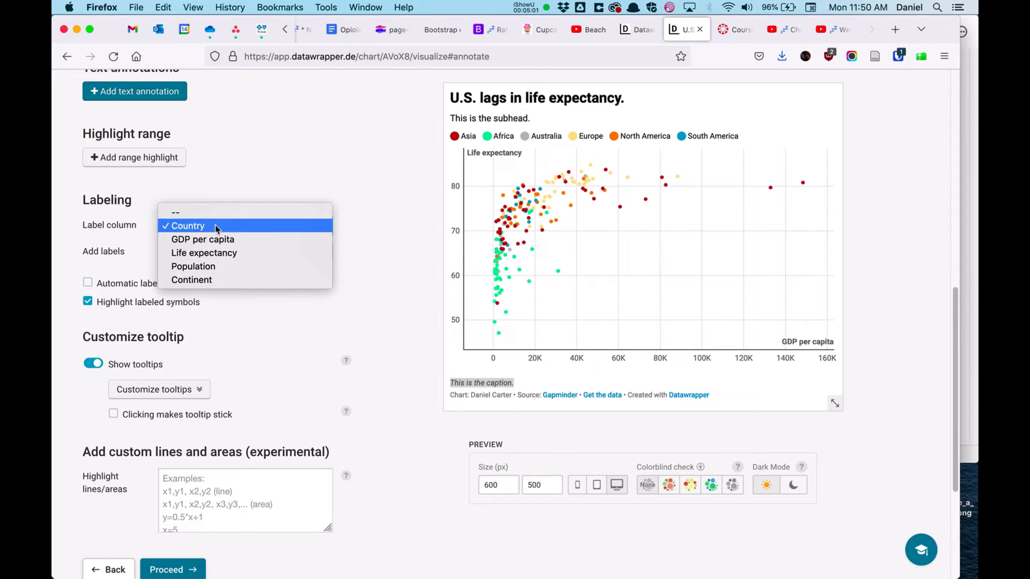
{"action": "left_click", "coordinate": [214, 226]}
Step: Add a label for United States from the country list and inspect its point in the chart
{"action": "left_click", "coordinate": [244, 251]}
{"action": "scroll", "coordinate": [262, 375], "scroll_direction": "down", "scroll_amount": 10}
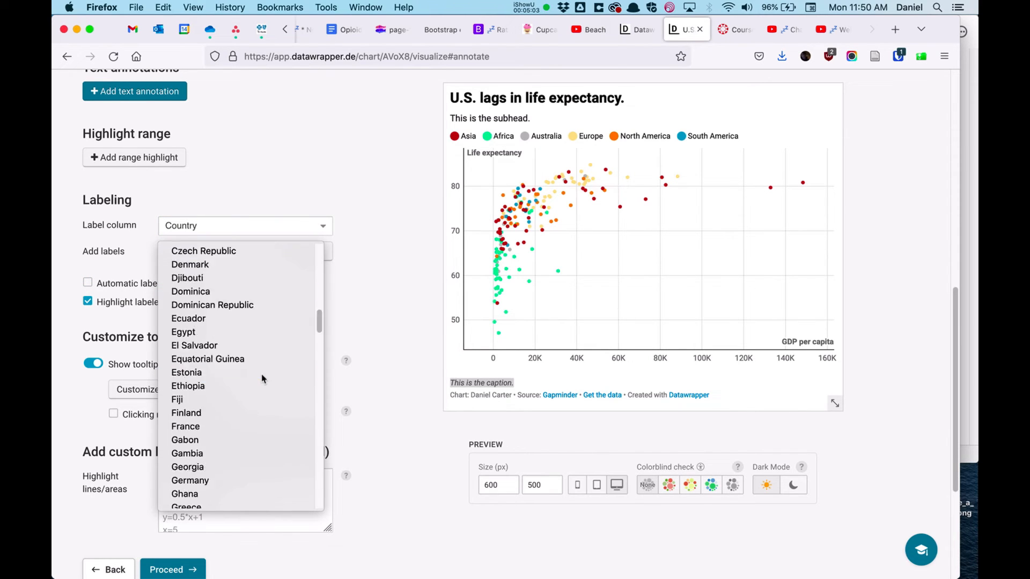
{"action": "scroll", "coordinate": [262, 374], "scroll_direction": "down", "scroll_amount": 15}
{"action": "scroll", "coordinate": [263, 471], "scroll_direction": "down", "scroll_amount": 2}
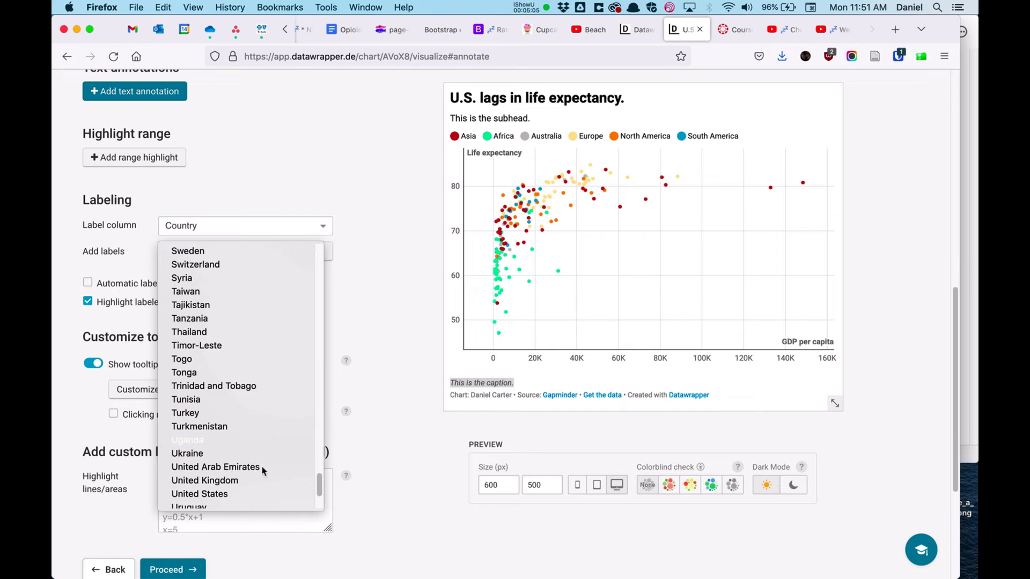
{"action": "left_click", "coordinate": [247, 494]}
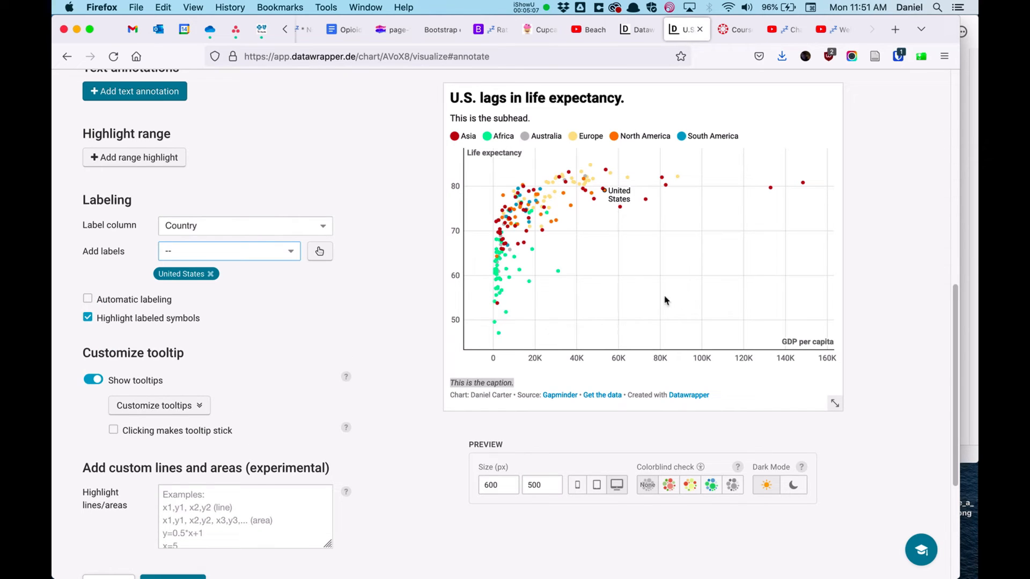
{"action": "mouse_move", "coordinate": [612, 197]}
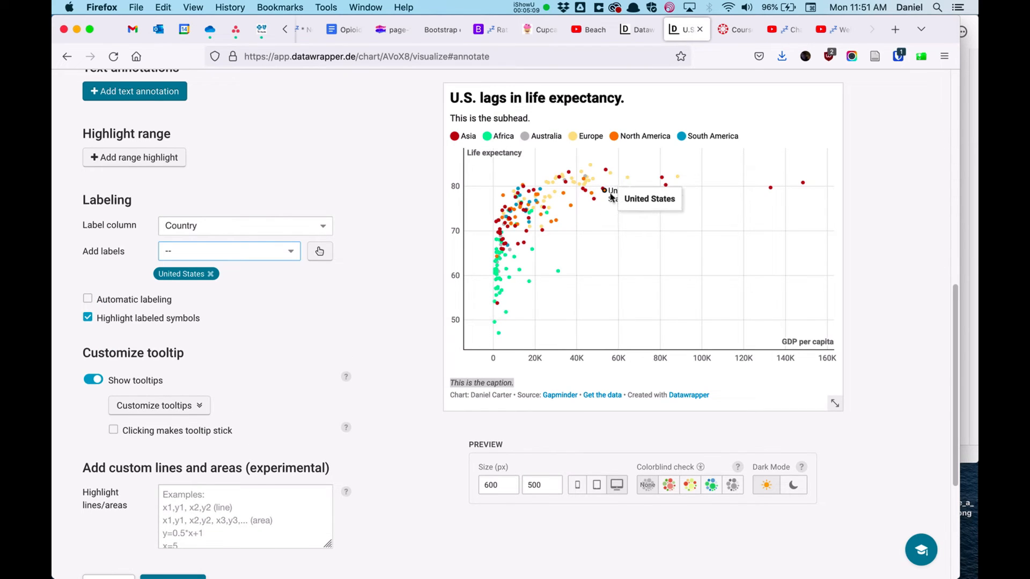
{"action": "left_click", "coordinate": [607, 171]}
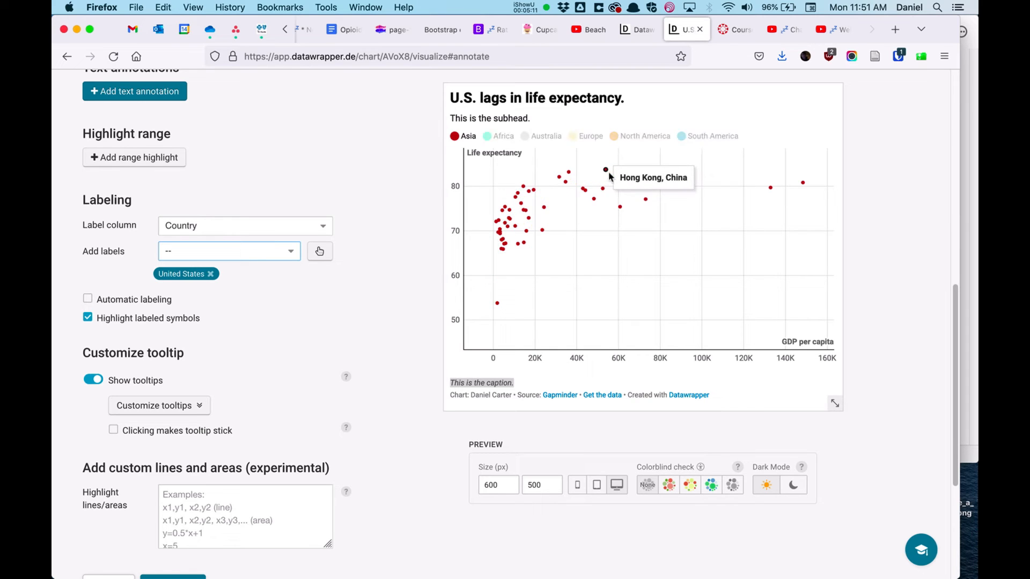
Step: Add a label for Switzerland from the country list
{"action": "left_click", "coordinate": [185, 252]}
{"action": "scroll", "coordinate": [282, 399], "scroll_direction": "down", "scroll_amount": 20}
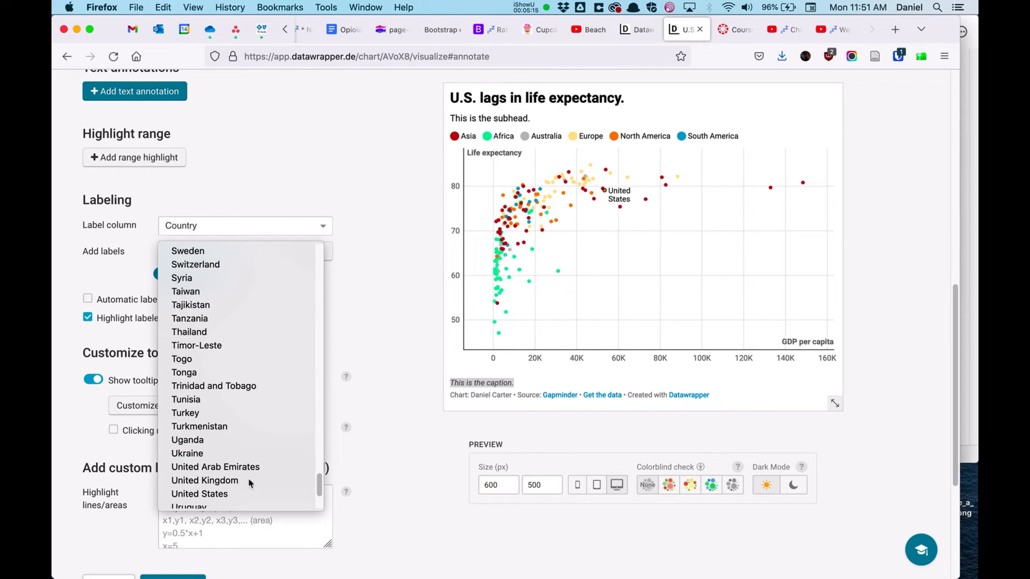
{"action": "left_click", "coordinate": [210, 264]}
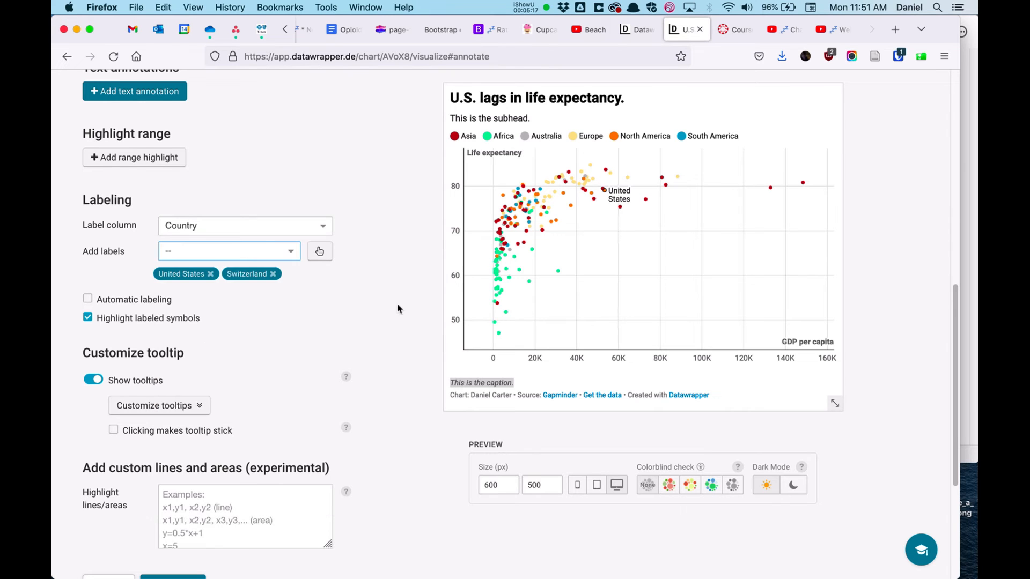
{"action": "left_click", "coordinate": [375, 311]}
{"action": "scroll", "coordinate": [381, 310], "scroll_direction": "down", "scroll_amount": 1}
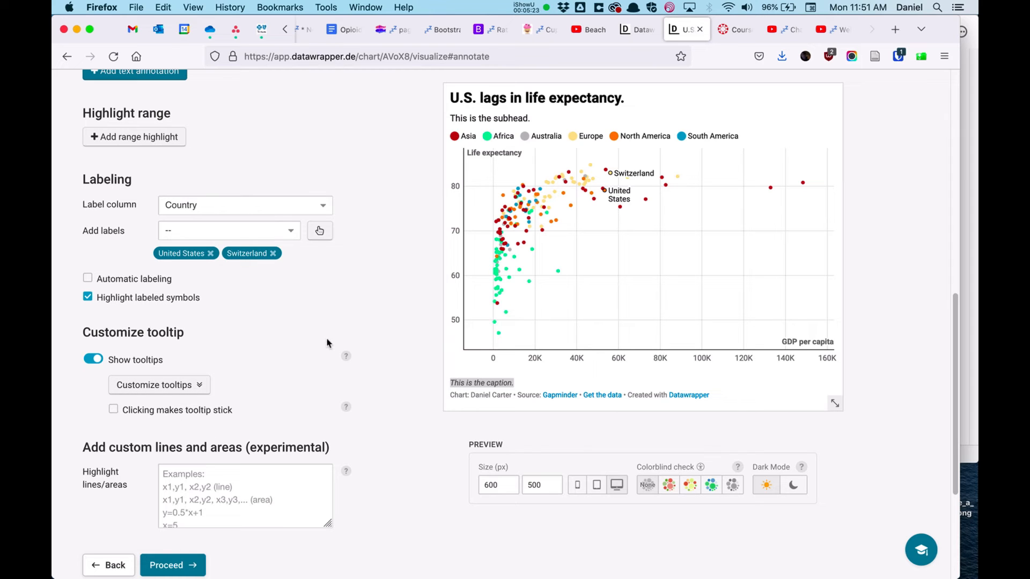
Step: Proceed to the Layout step and review its locale, theme, dark mode and footer options
{"action": "scroll", "coordinate": [345, 340], "scroll_direction": "up", "scroll_amount": 10}
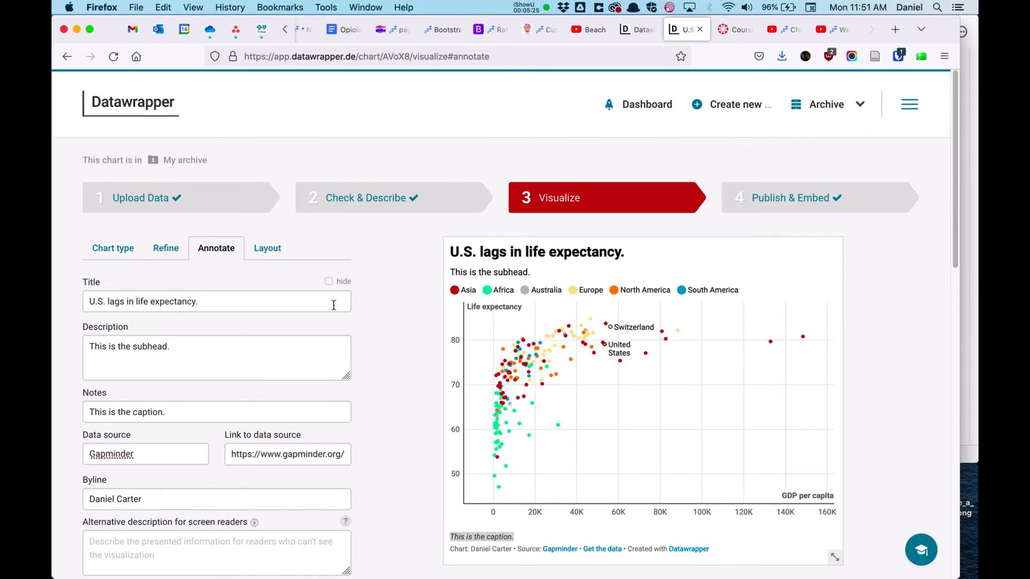
{"action": "scroll", "coordinate": [359, 318], "scroll_direction": "down", "scroll_amount": 15}
{"action": "left_click", "coordinate": [173, 370]}
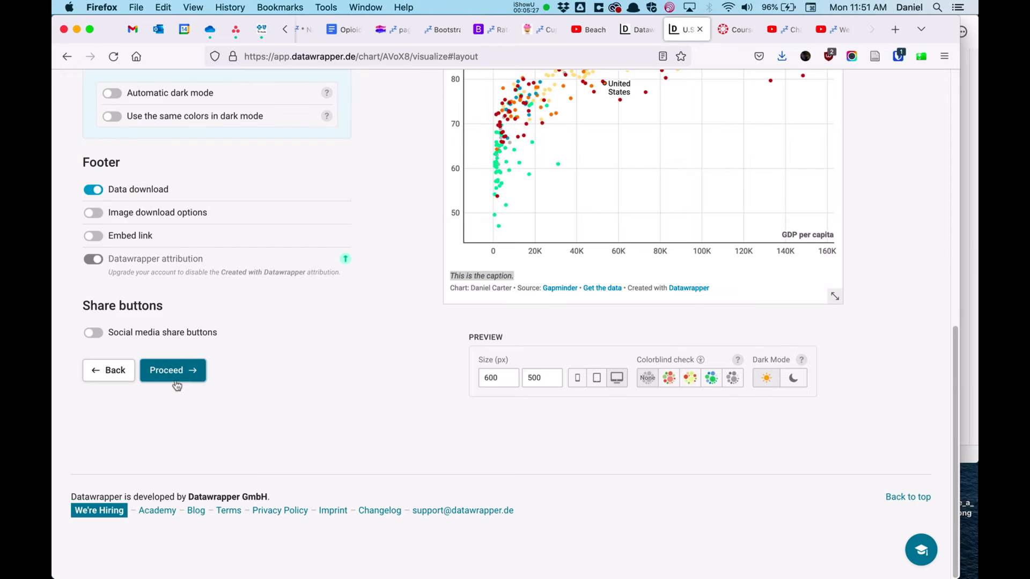
{"action": "scroll", "coordinate": [317, 318], "scroll_direction": "up", "scroll_amount": 5}
{"action": "scroll", "coordinate": [317, 318], "scroll_direction": "up", "scroll_amount": 7}
{"action": "scroll", "coordinate": [317, 317], "scroll_direction": "down", "scroll_amount": 5}
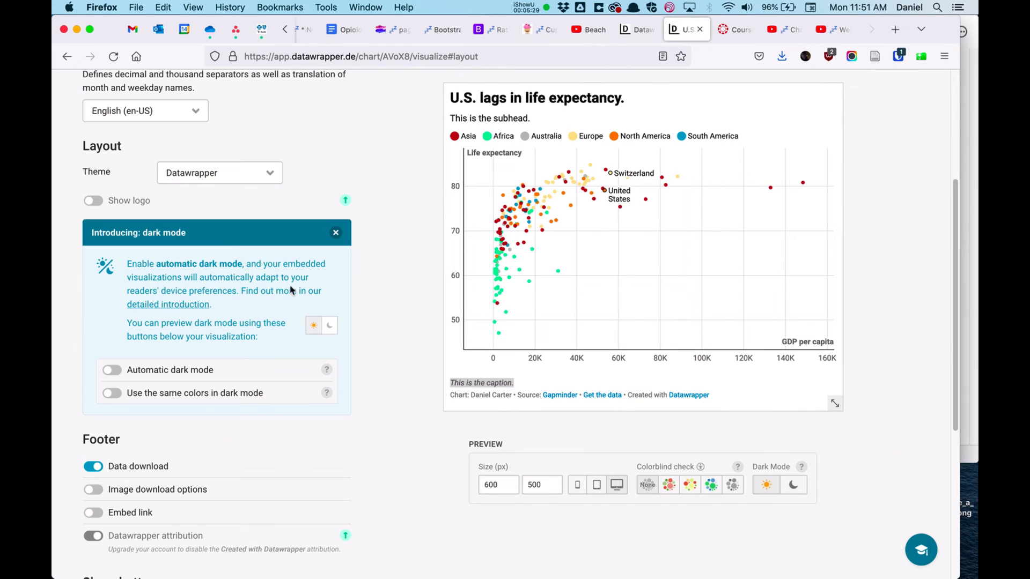
{"action": "scroll", "coordinate": [238, 314], "scroll_direction": "up", "scroll_amount": 5}
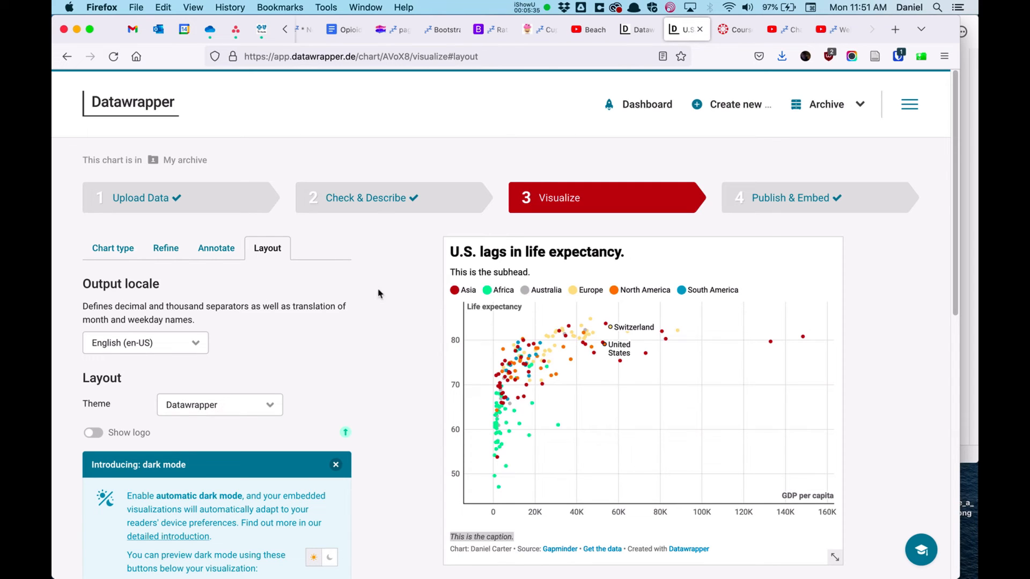
Step: Move to the Publish & Embed step and republish the visualization
{"action": "left_click", "coordinate": [785, 203]}
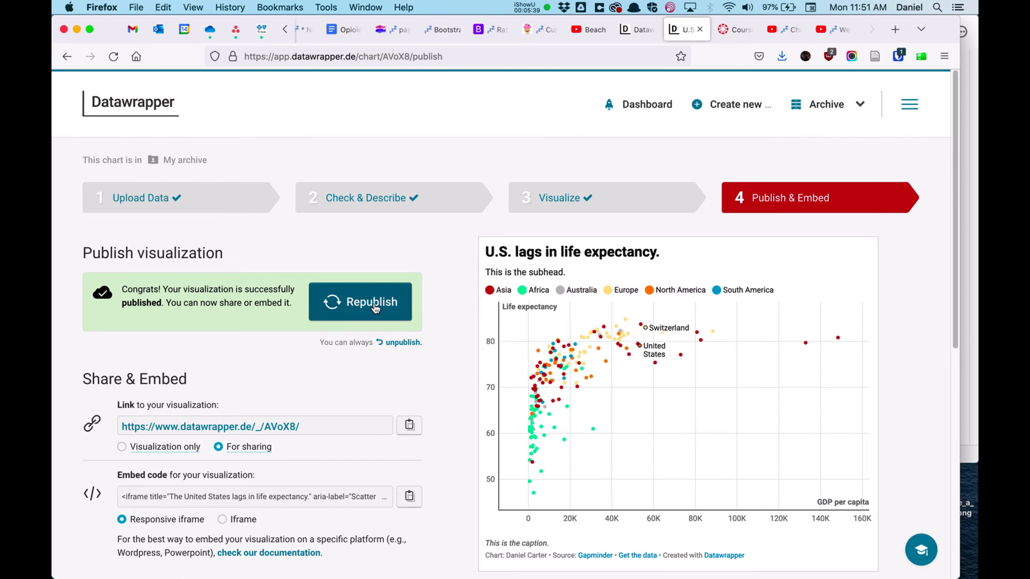
{"action": "scroll", "coordinate": [370, 300], "scroll_direction": "down", "scroll_amount": 5}
{"action": "scroll", "coordinate": [338, 218], "scroll_direction": "up", "scroll_amount": 5}
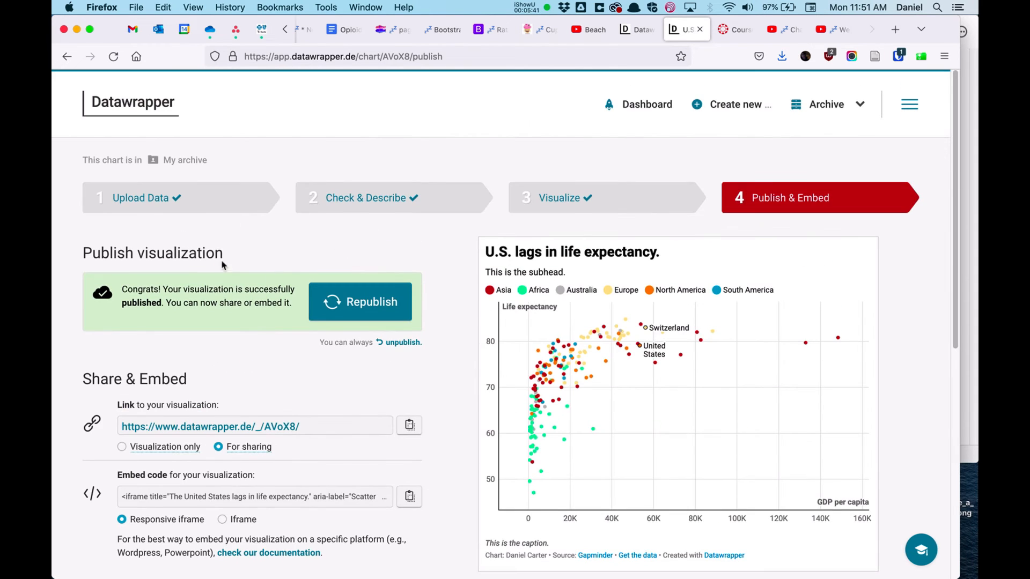
{"action": "left_click", "coordinate": [336, 293]}
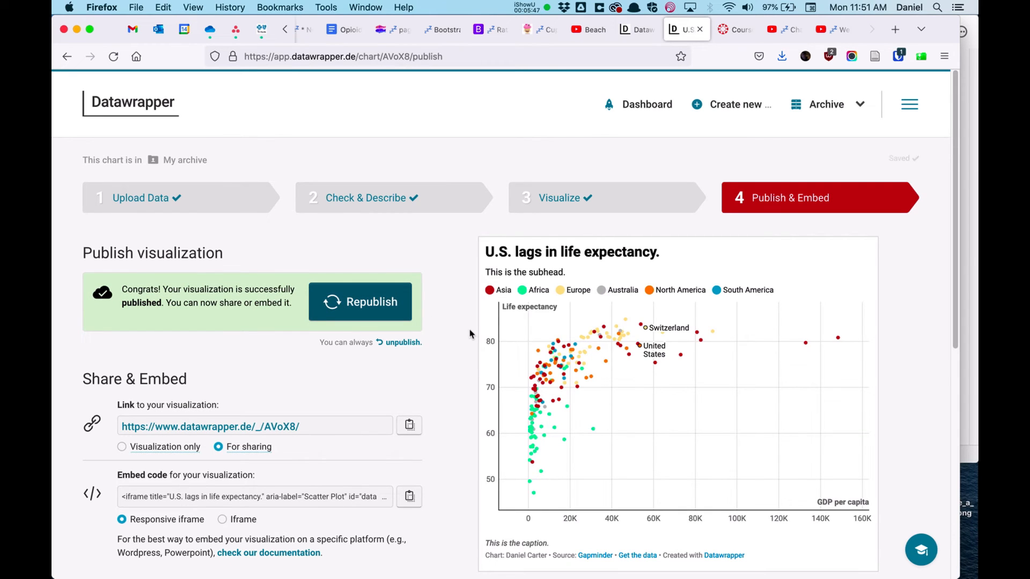
Step: Review the share, embed and export options and open the published chart link in a new tab
{"action": "scroll", "coordinate": [421, 336], "scroll_direction": "down", "scroll_amount": 3}
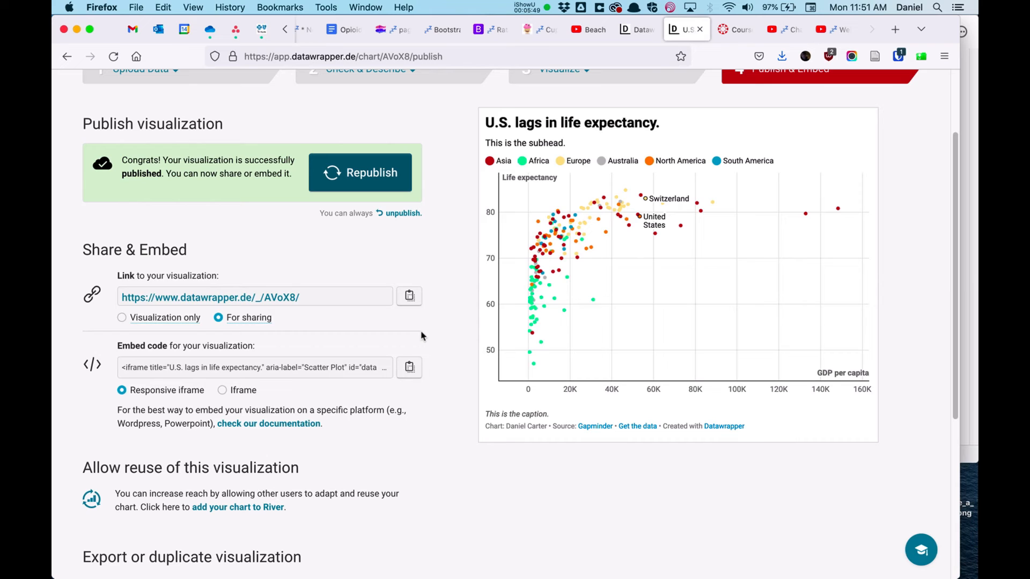
{"action": "scroll", "coordinate": [421, 337], "scroll_direction": "down", "scroll_amount": 3}
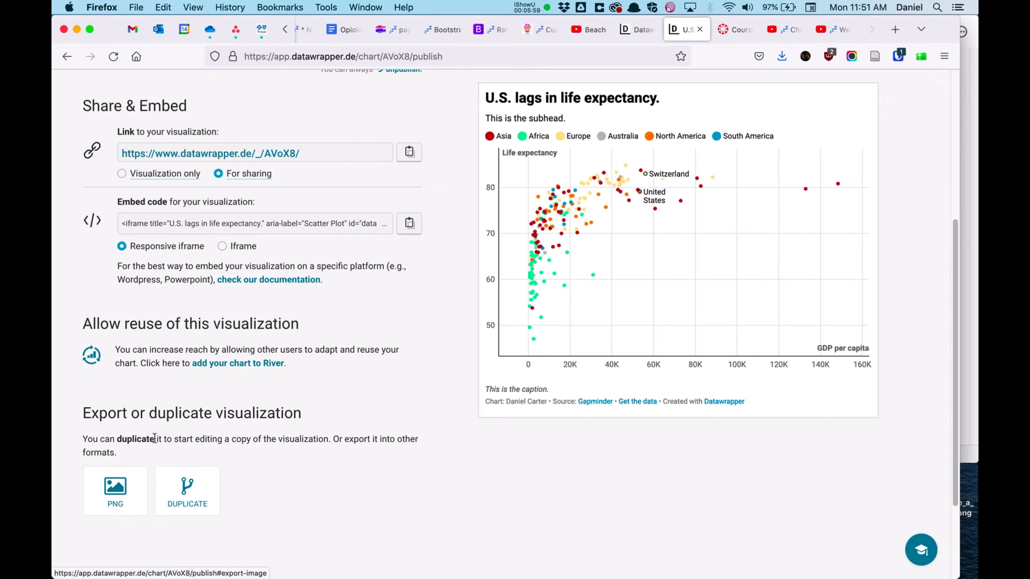
{"action": "scroll", "coordinate": [287, 403], "scroll_direction": "up", "scroll_amount": 2}
{"action": "scroll", "coordinate": [287, 402], "scroll_direction": "up", "scroll_amount": 5}
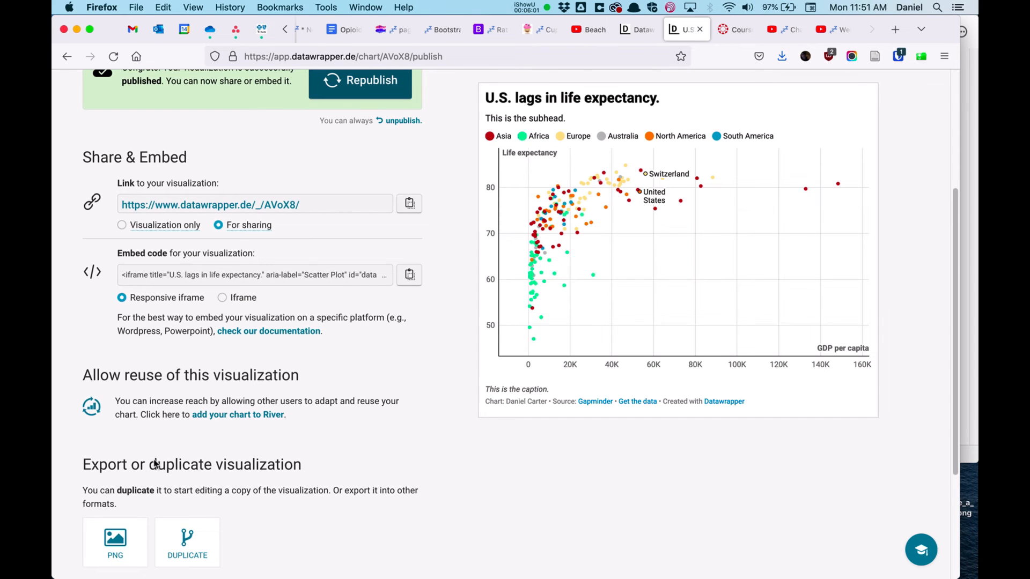
{"action": "mouse_move", "coordinate": [253, 319]}
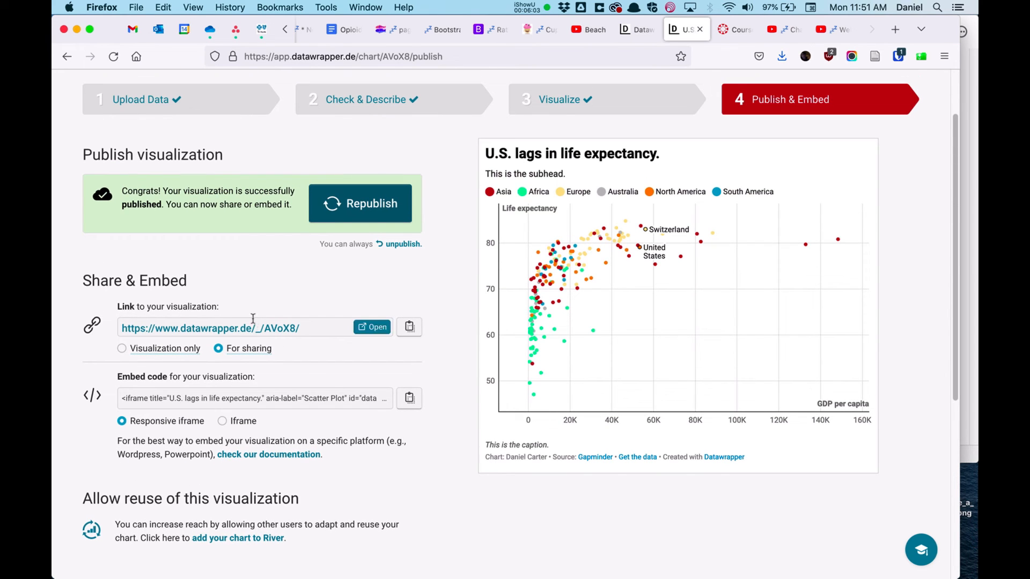
{"action": "left_click", "coordinate": [368, 330]}
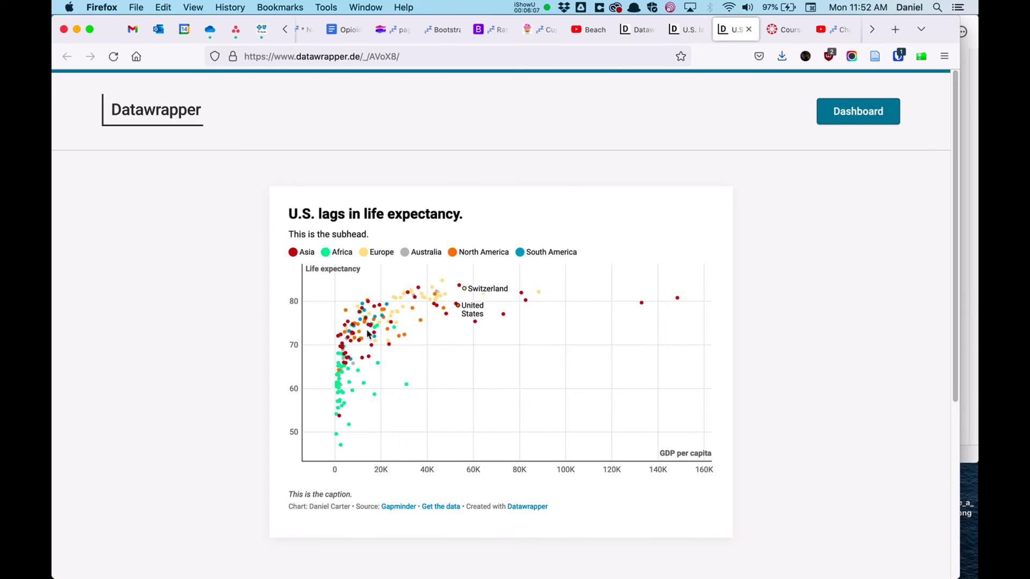
{"action": "left_click", "coordinate": [749, 30]}
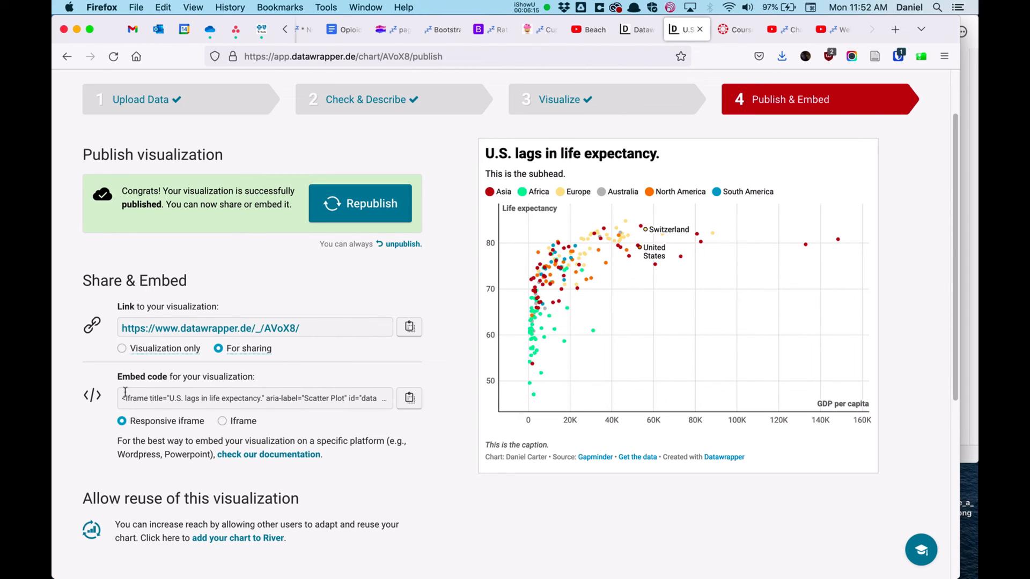
Step: Copy the chart's responsive embed code and paste it into the page-13.html container in Glitch
{"action": "scroll", "coordinate": [125, 394], "scroll_direction": "down", "scroll_amount": 1}
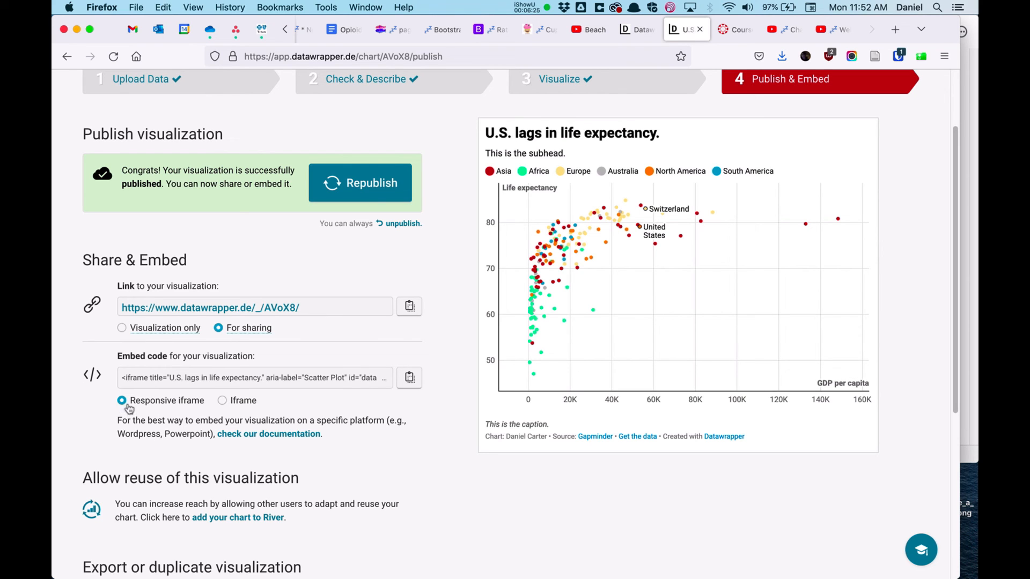
{"action": "left_click", "coordinate": [412, 378]}
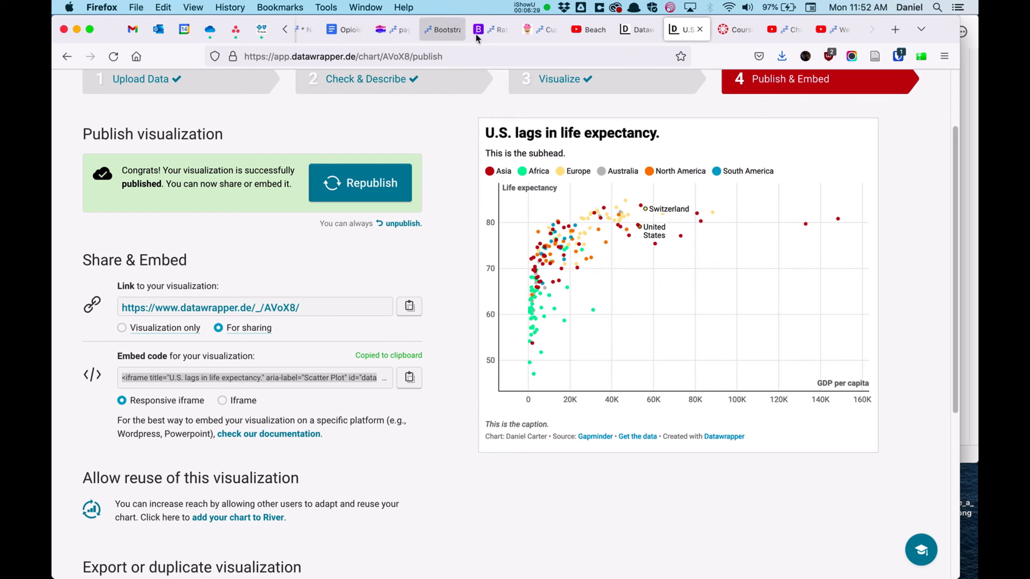
{"action": "left_click", "coordinate": [399, 39]}
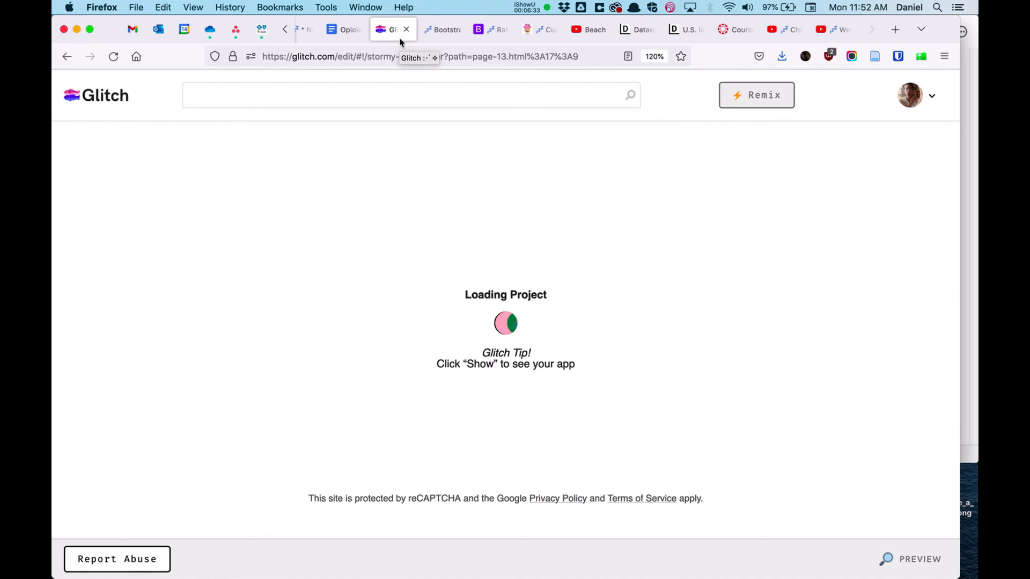
{"action": "left_click", "coordinate": [546, 7]}
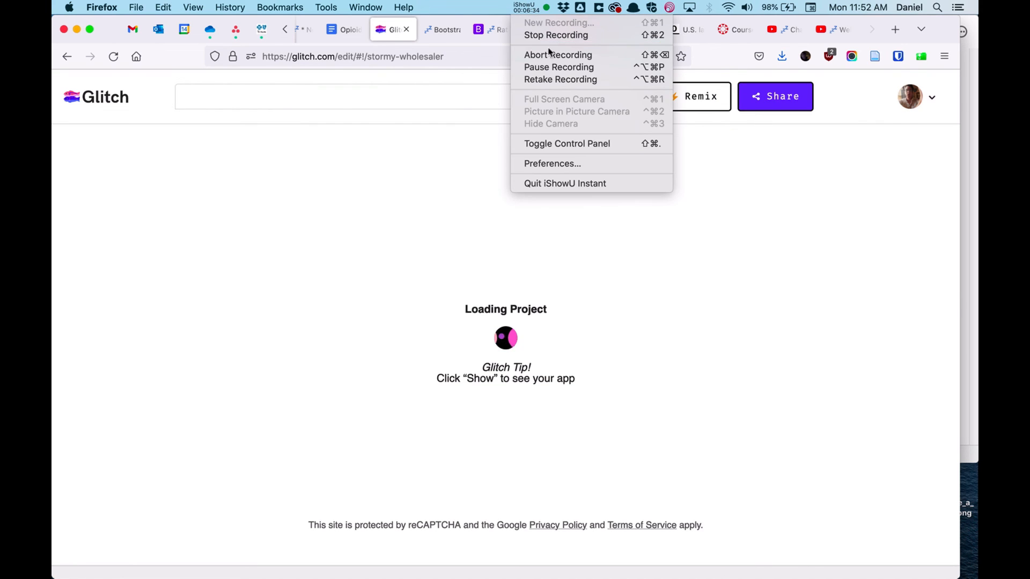
{"action": "left_click", "coordinate": [549, 67]}
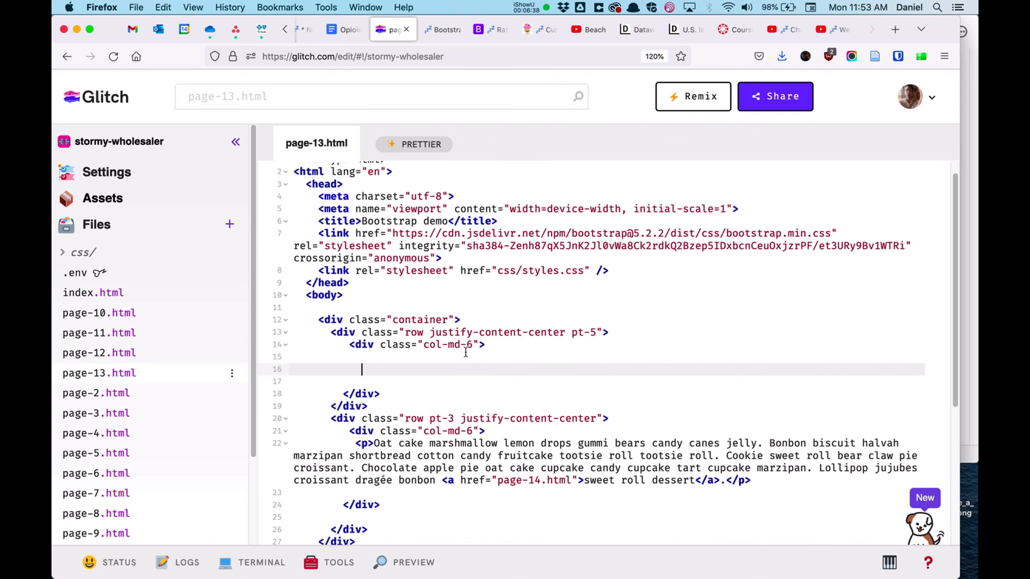
{"action": "key", "text": "super+v"}
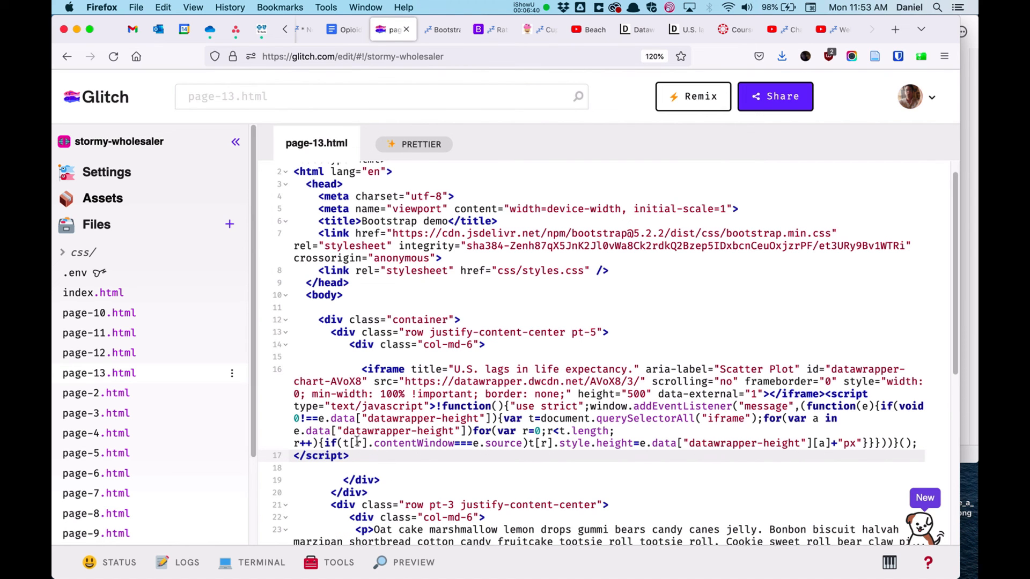
Step: Reload the page-13.html preview and resize the browser window to check the embedded chart
{"action": "left_click", "coordinate": [437, 30]}
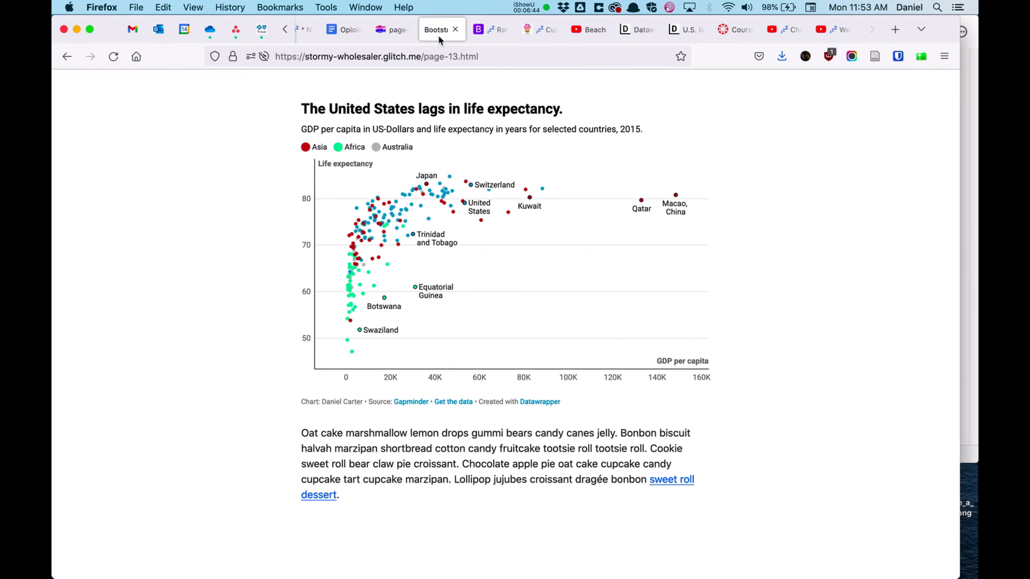
{"action": "key", "text": "super+r"}
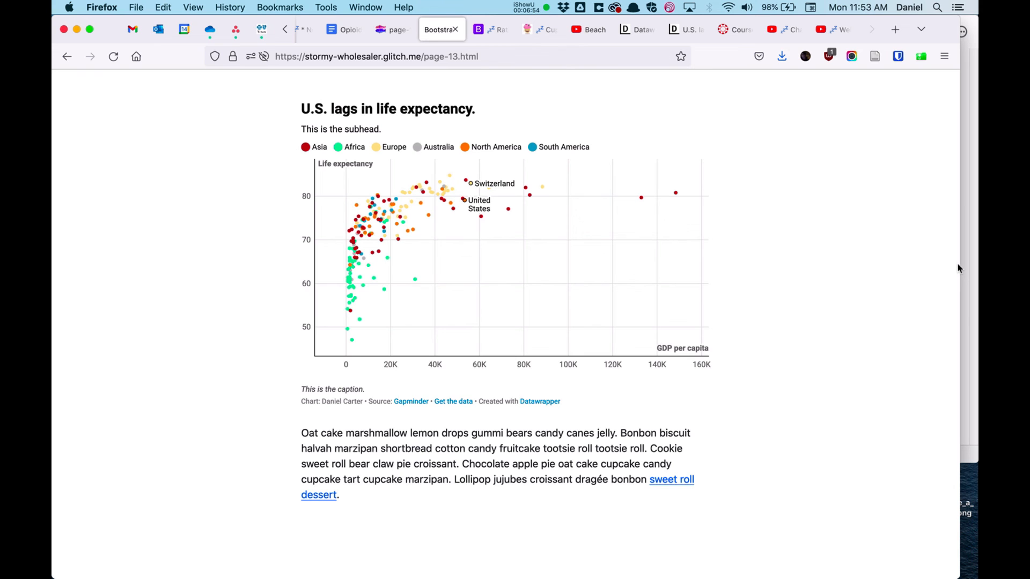
{"action": "left_click_drag", "start_coordinate": [960, 264], "coordinate": [676, 288]}
{"action": "left_click_drag", "start_coordinate": [741, 288], "coordinate": [853, 236]}
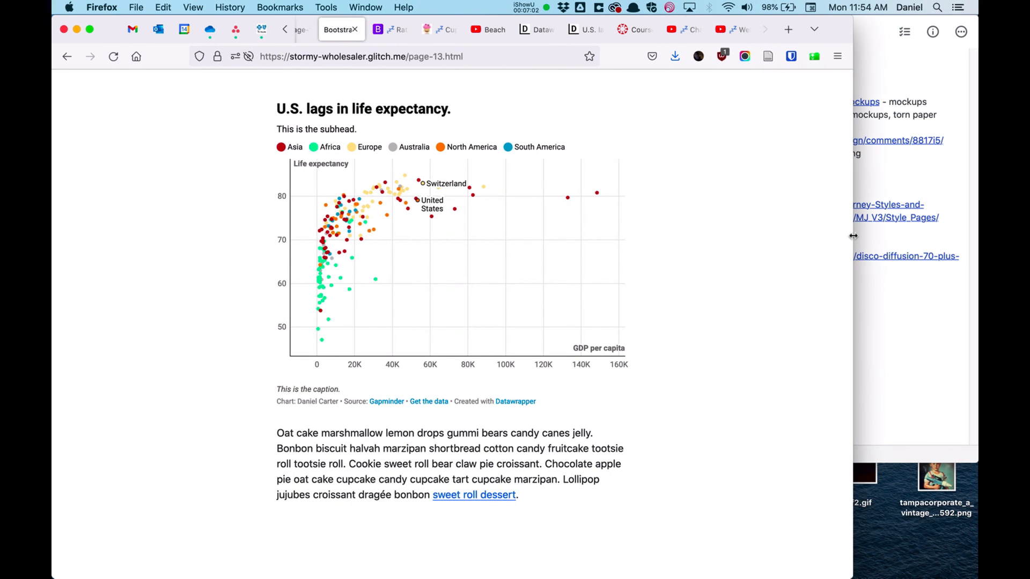